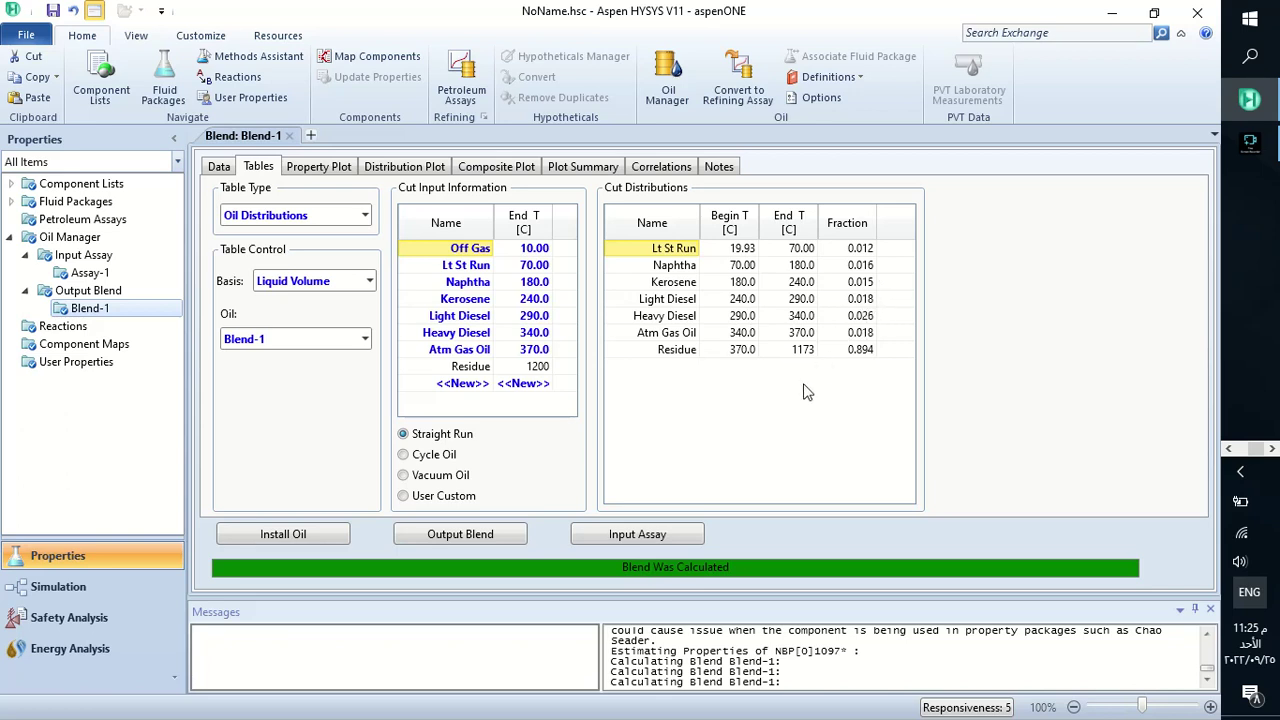
Step: Display the property plot of Blend-1 with Distillation as the plotted property
mouse_move(746, 341)
left_click(323, 170)
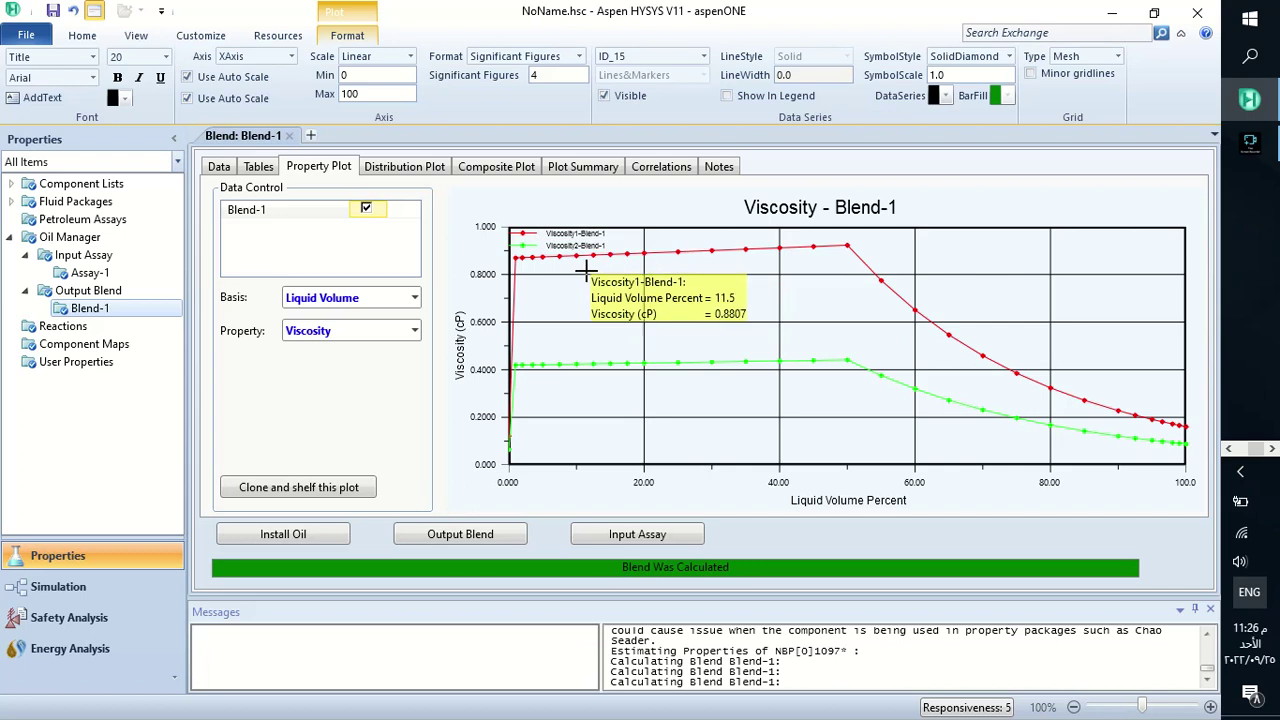
left_click(415, 332)
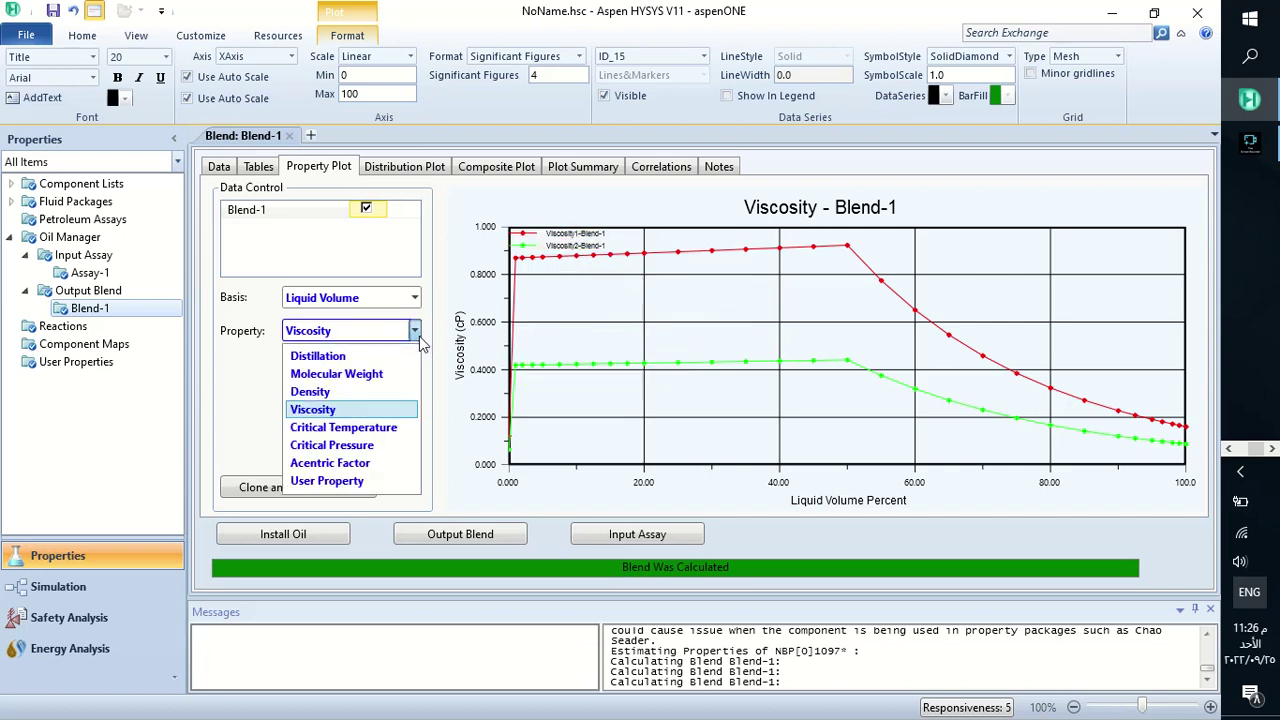
left_click(330, 356)
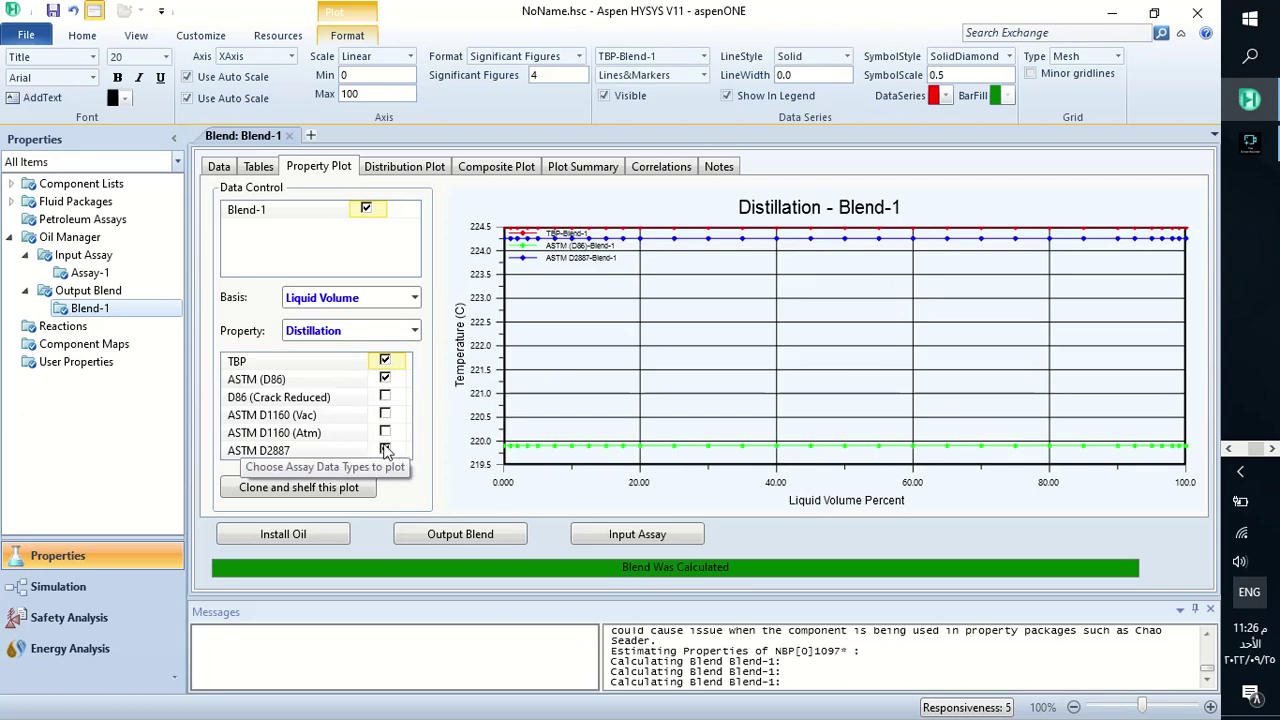
Step: Remove the TBP, ASTM D2887 and ASTM (D86) curves from Blend-1's distillation plot
left_click(385, 361)
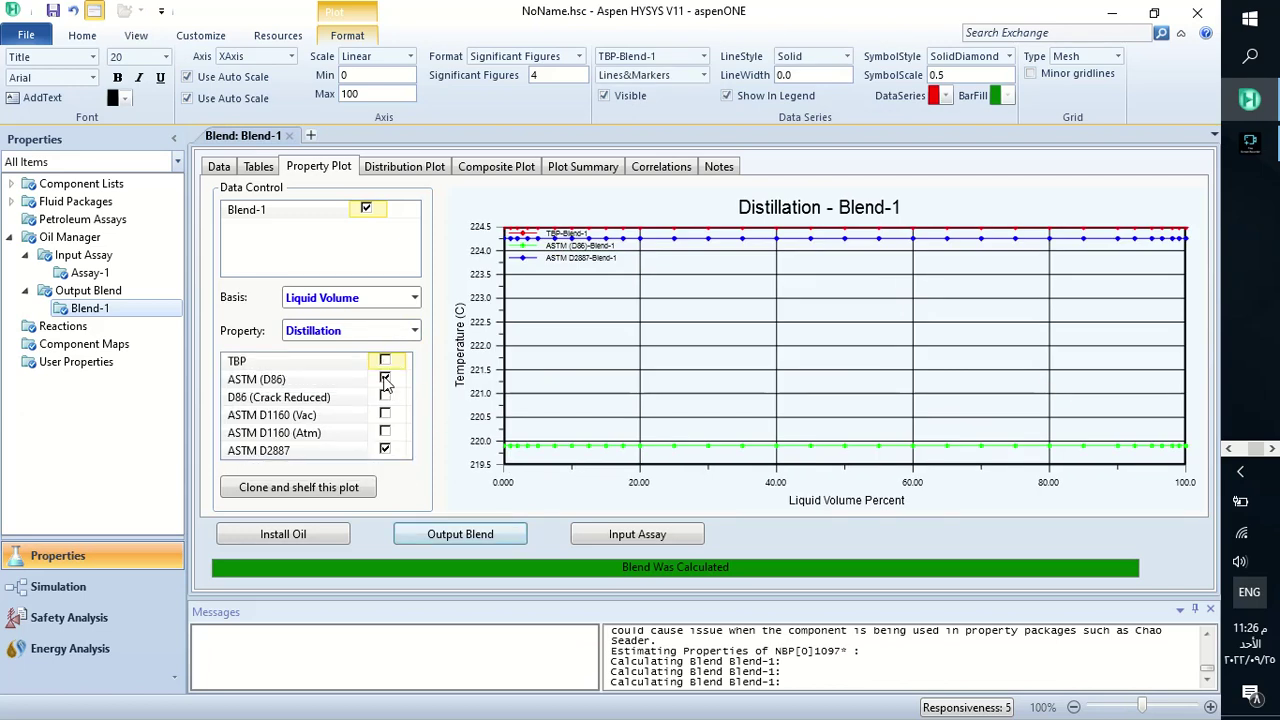
left_click(385, 450)
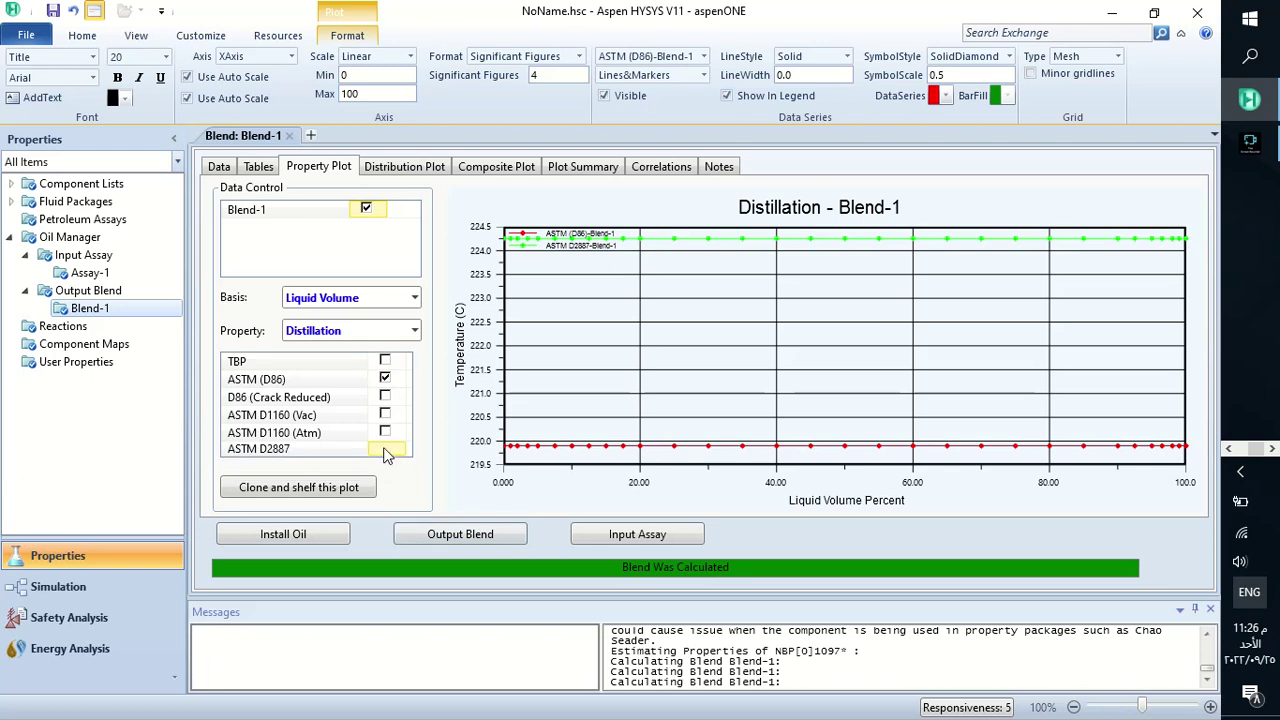
left_click(385, 379)
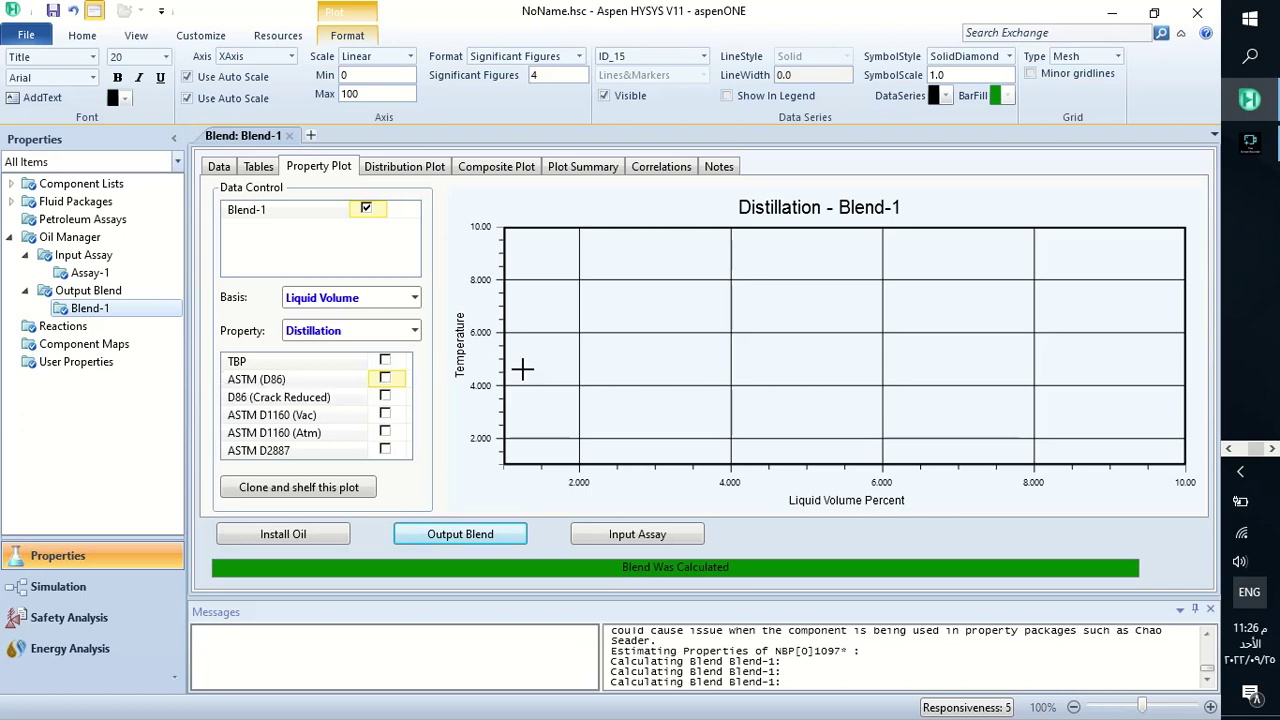
Step: Show the TBP, ASTM (D86), D86 (Crack Reduced) and ASTM D1160 (Vac) curves in the distillation plot
left_click(385, 360)
left_click(385, 362)
left_click(385, 378)
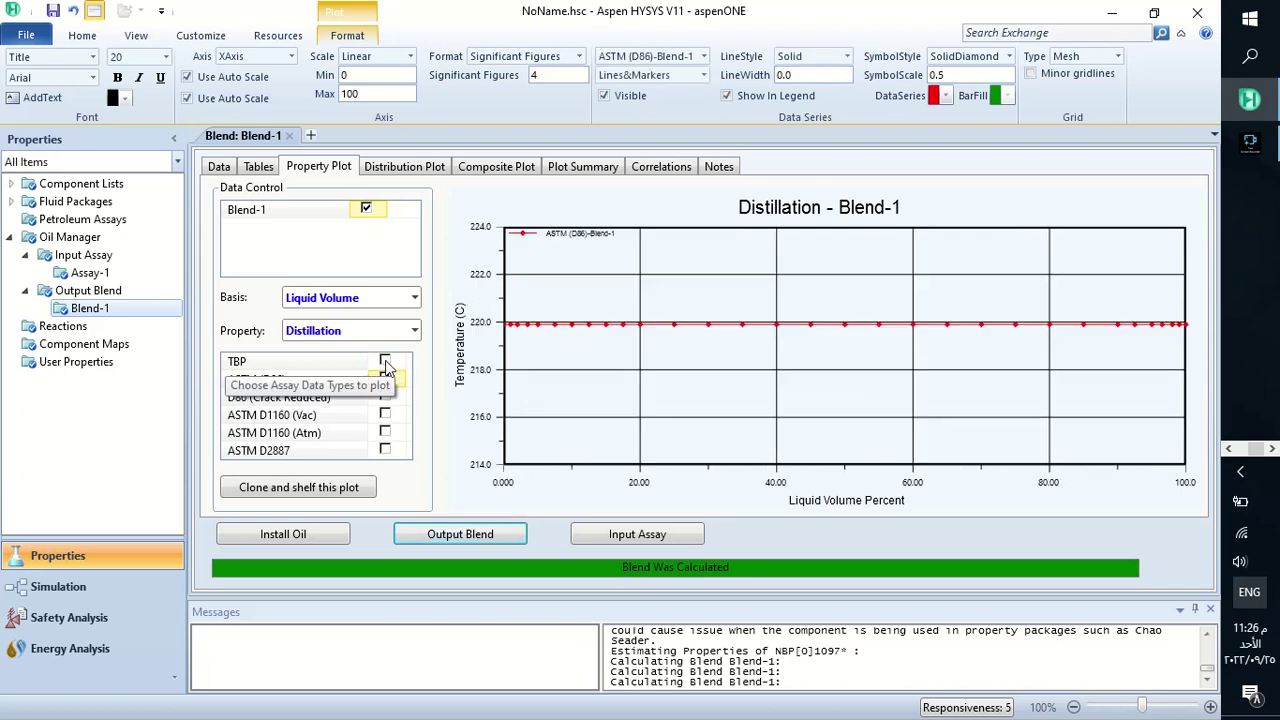
left_click(386, 363)
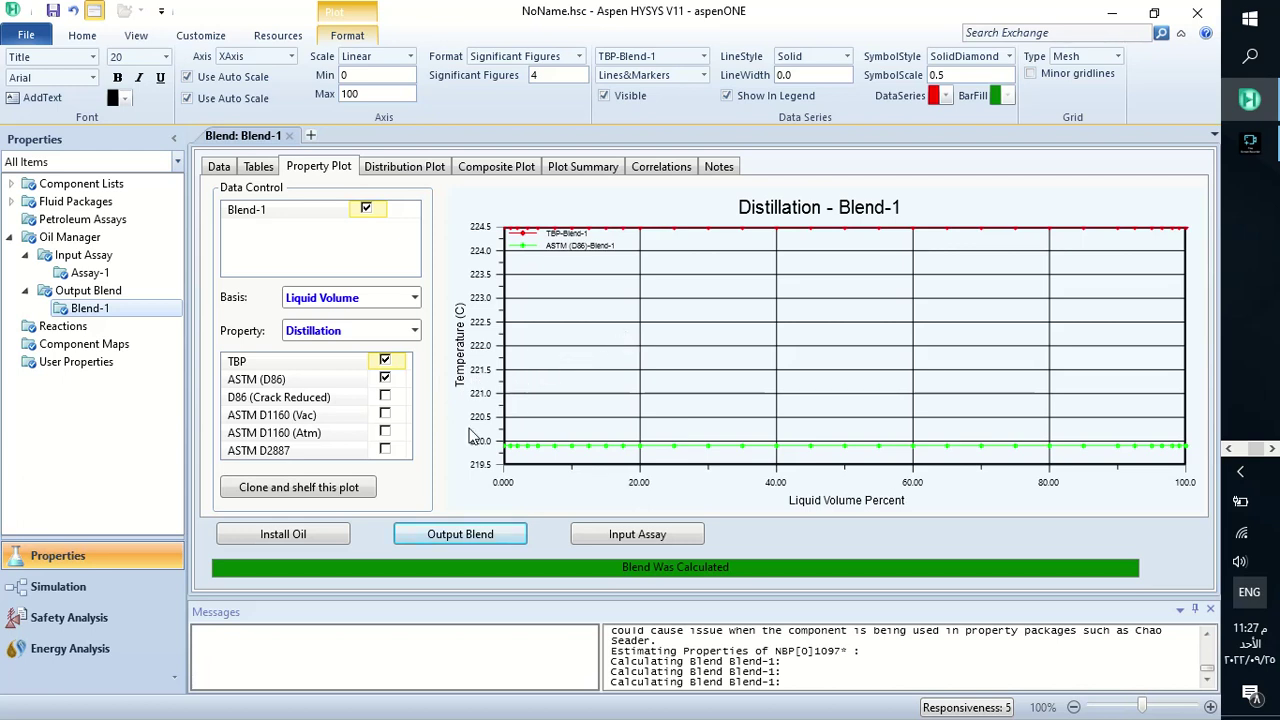
left_click(385, 397)
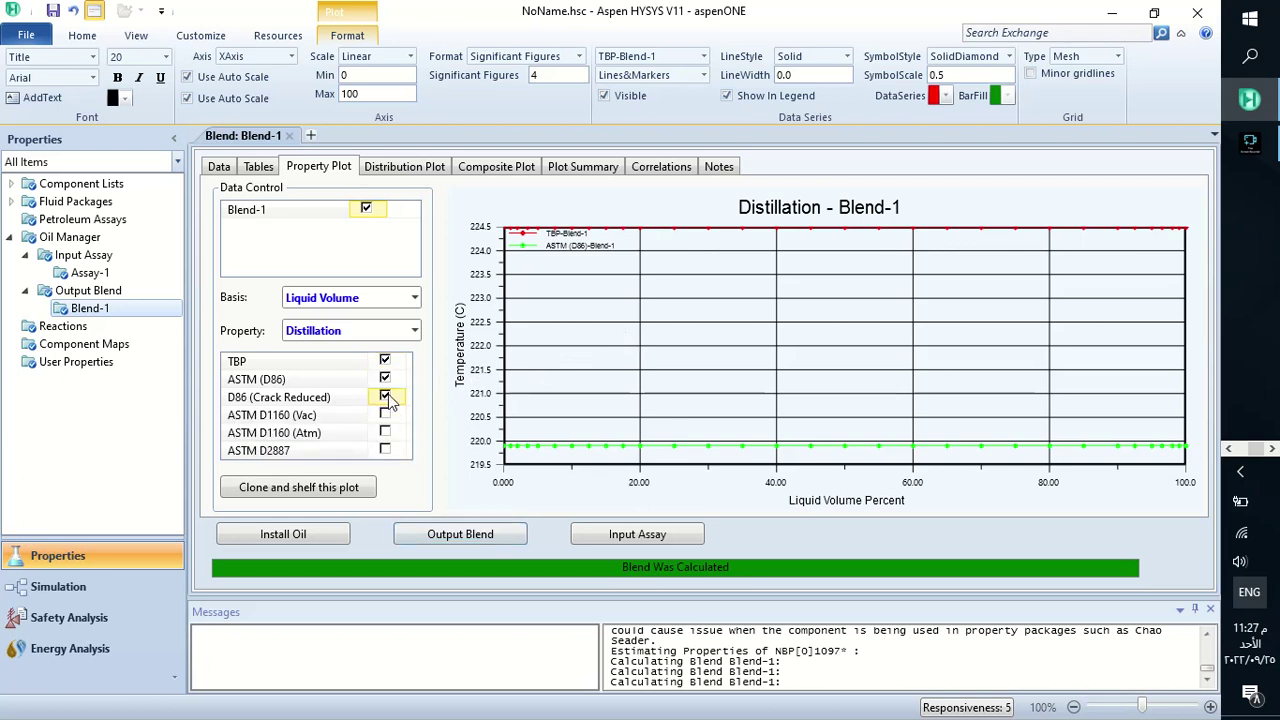
left_click(385, 414)
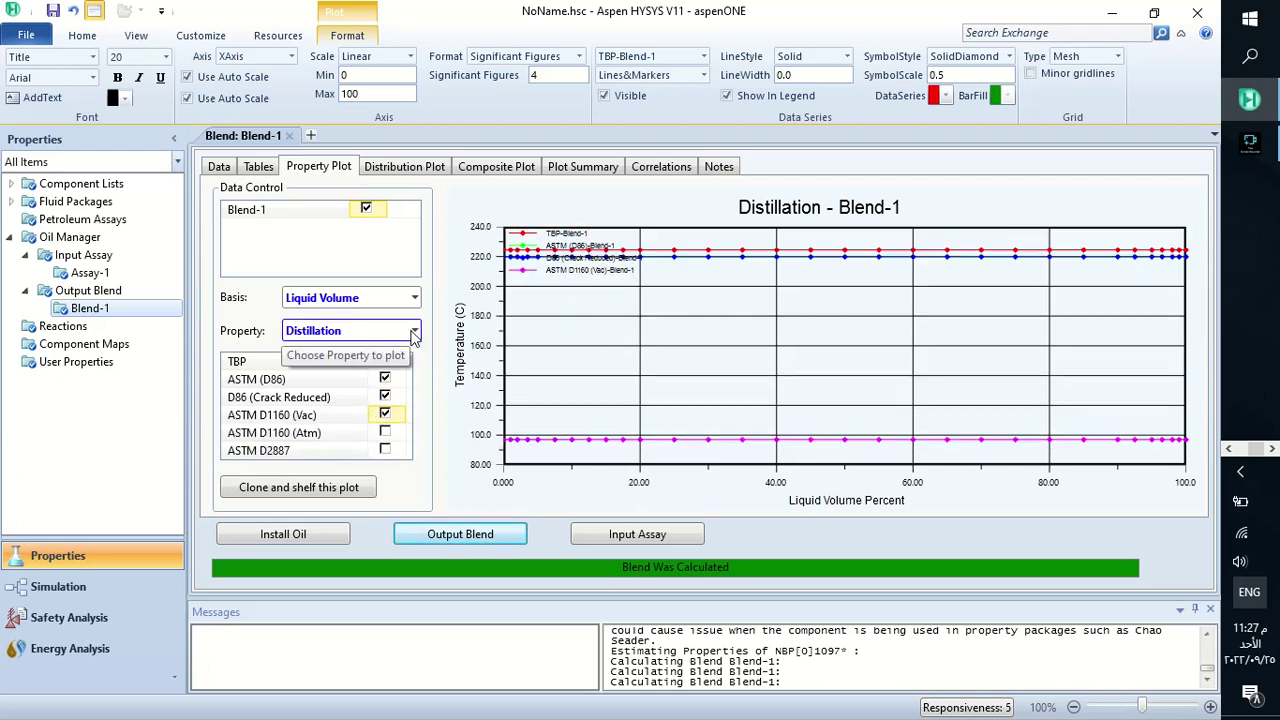
Step: Plot Molecular Weight for Blend-1 and examine the cut fractions in its distribution plot
left_click(415, 331)
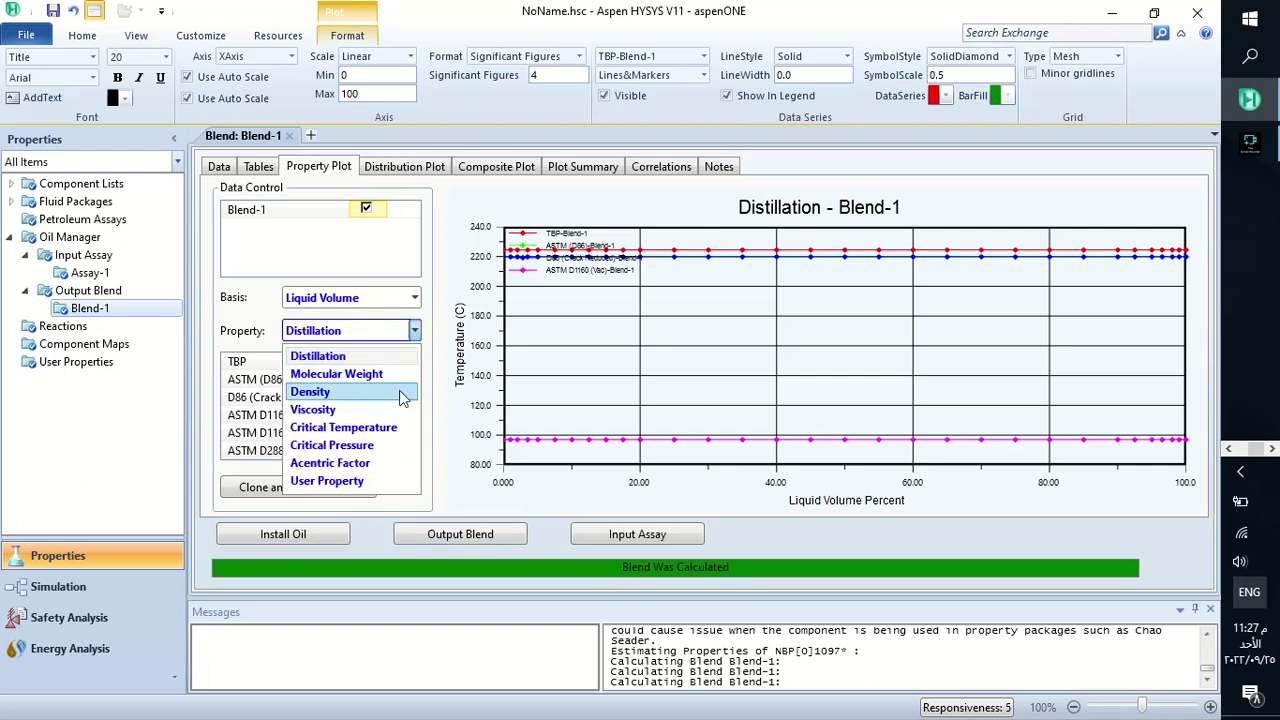
left_click(403, 378)
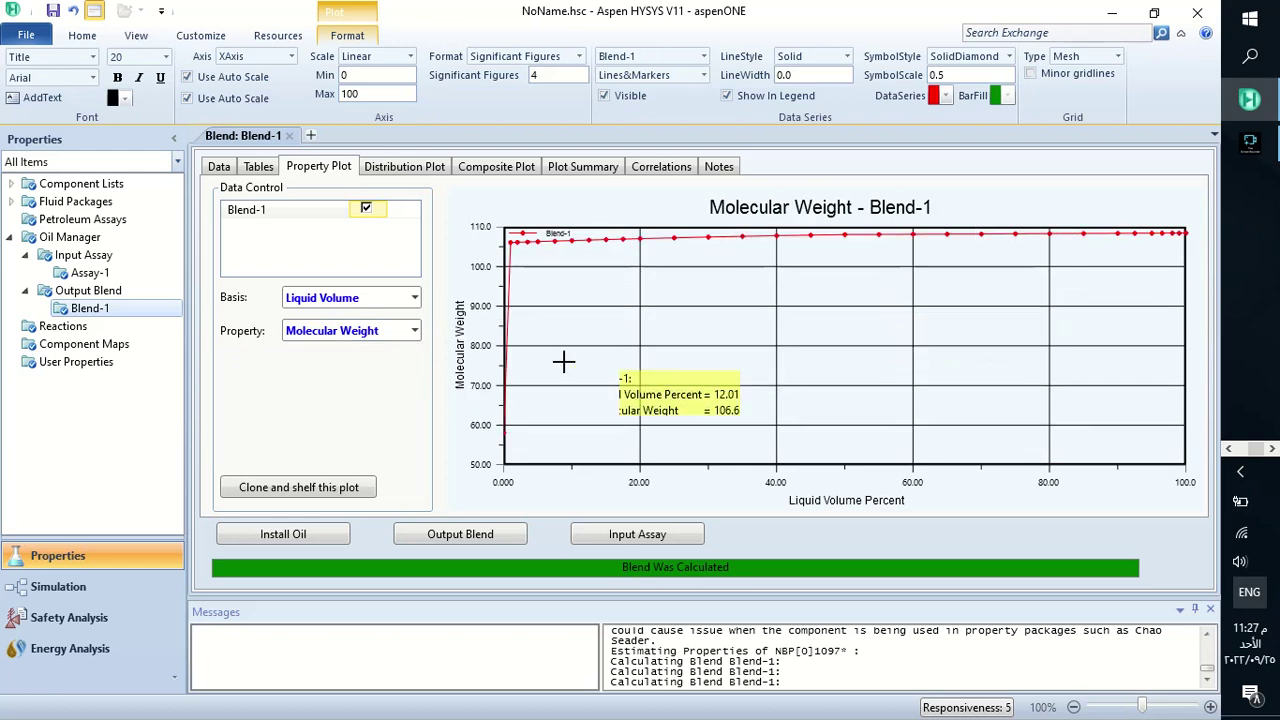
left_click(389, 170)
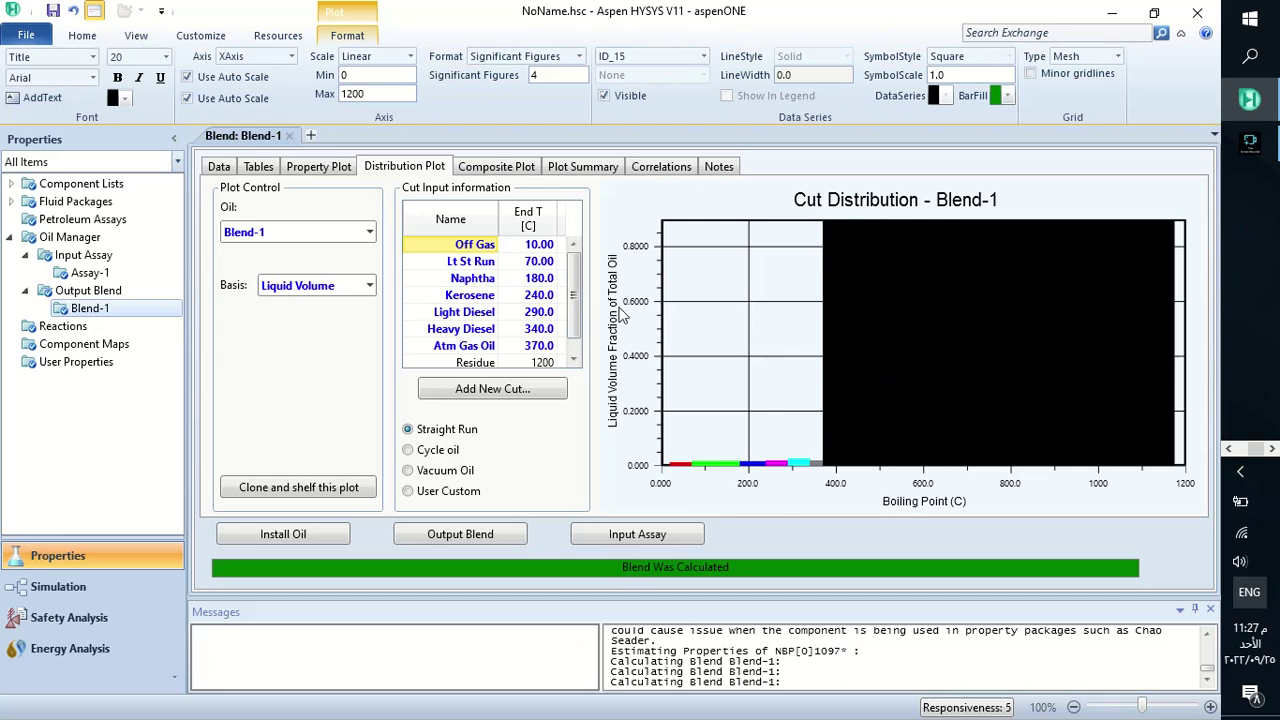
mouse_move(860, 302)
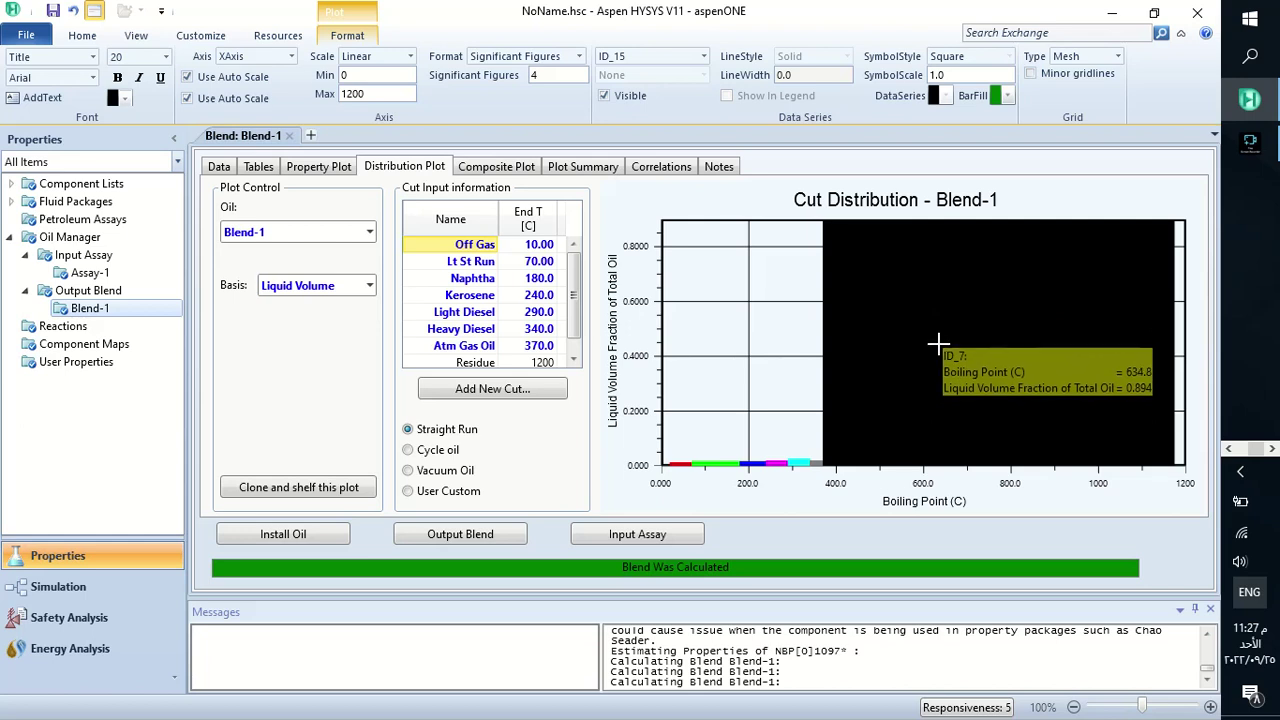
mouse_move(801, 460)
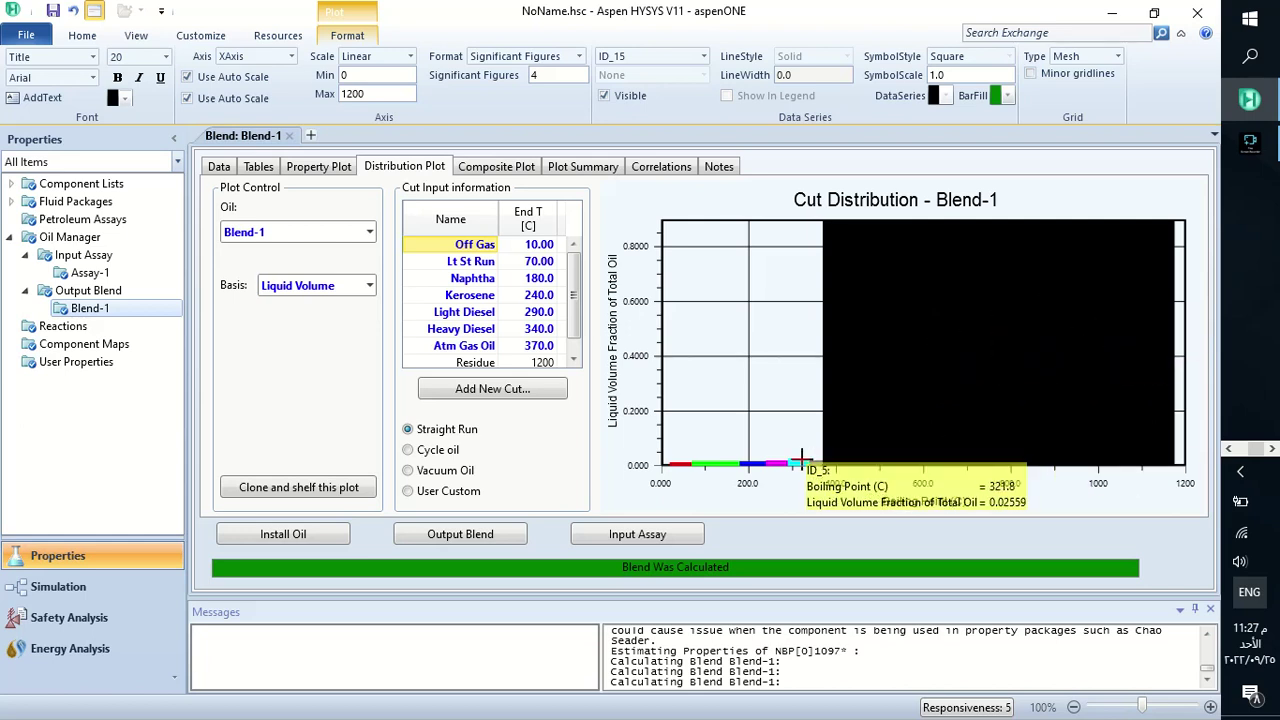
mouse_move(757, 460)
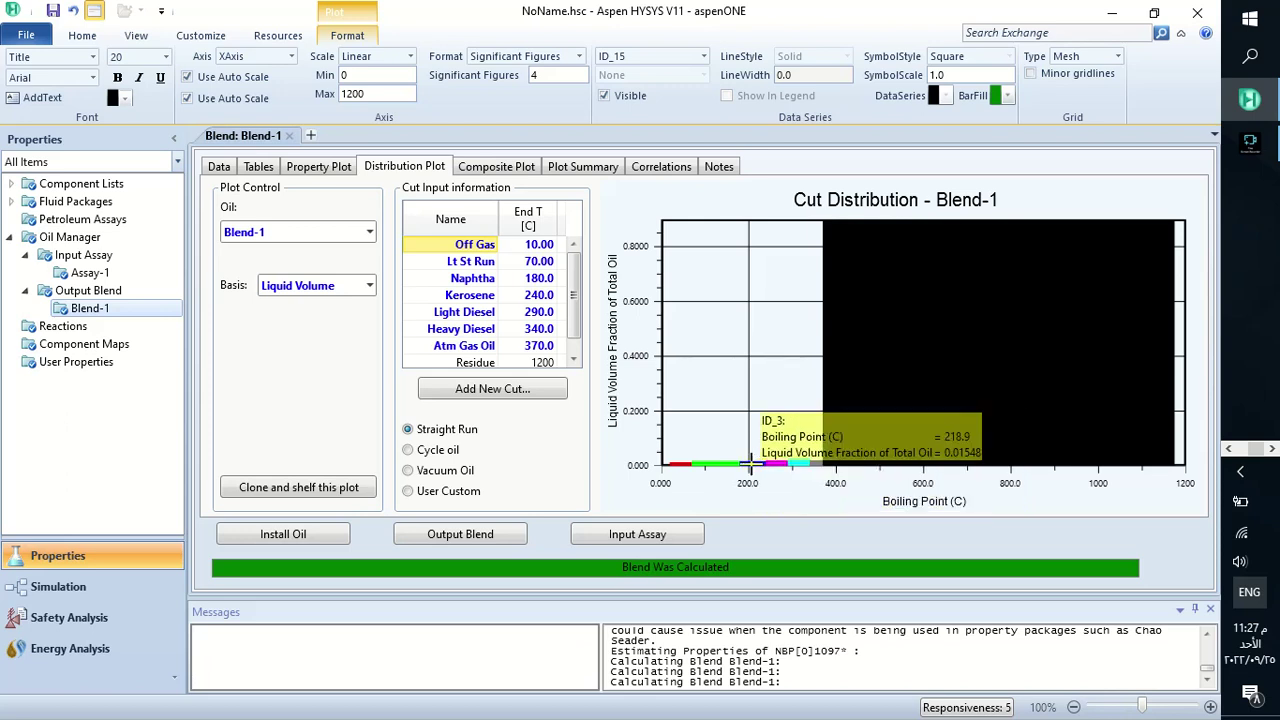
Step: Set Blend-1's composite plot to Density and compare the calculated curve with the input curve
left_click(516, 170)
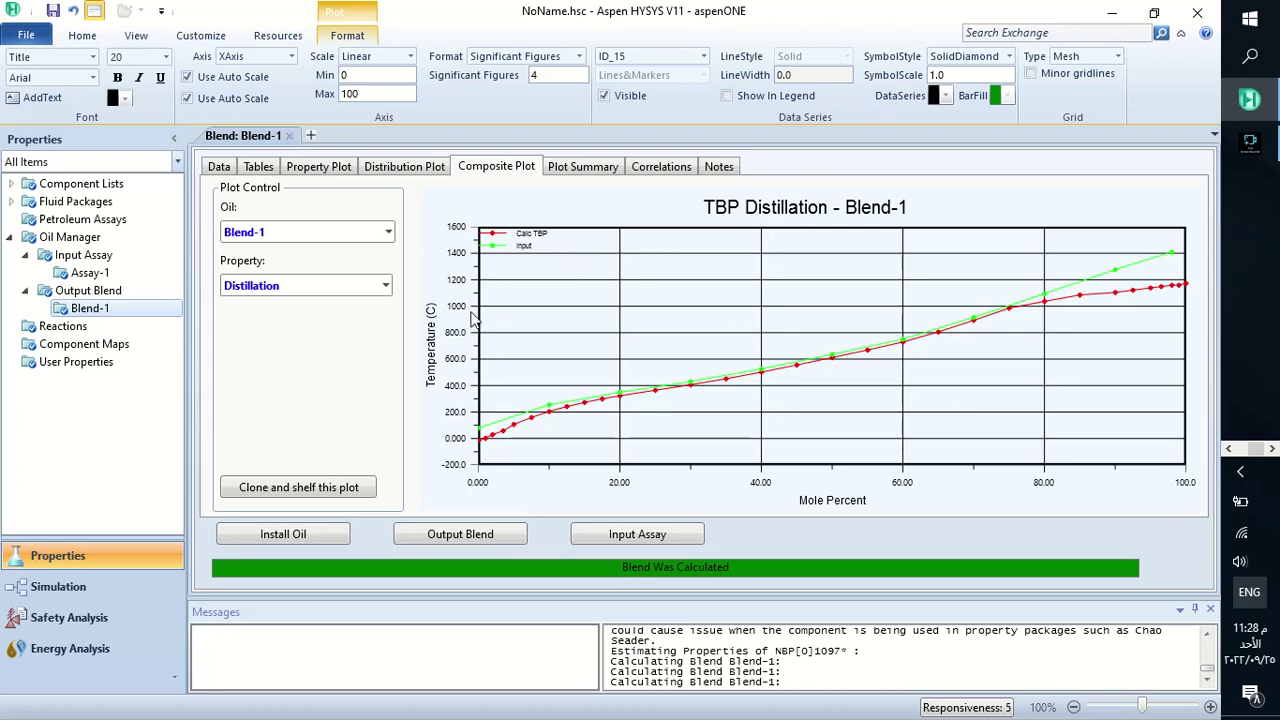
left_click(386, 288)
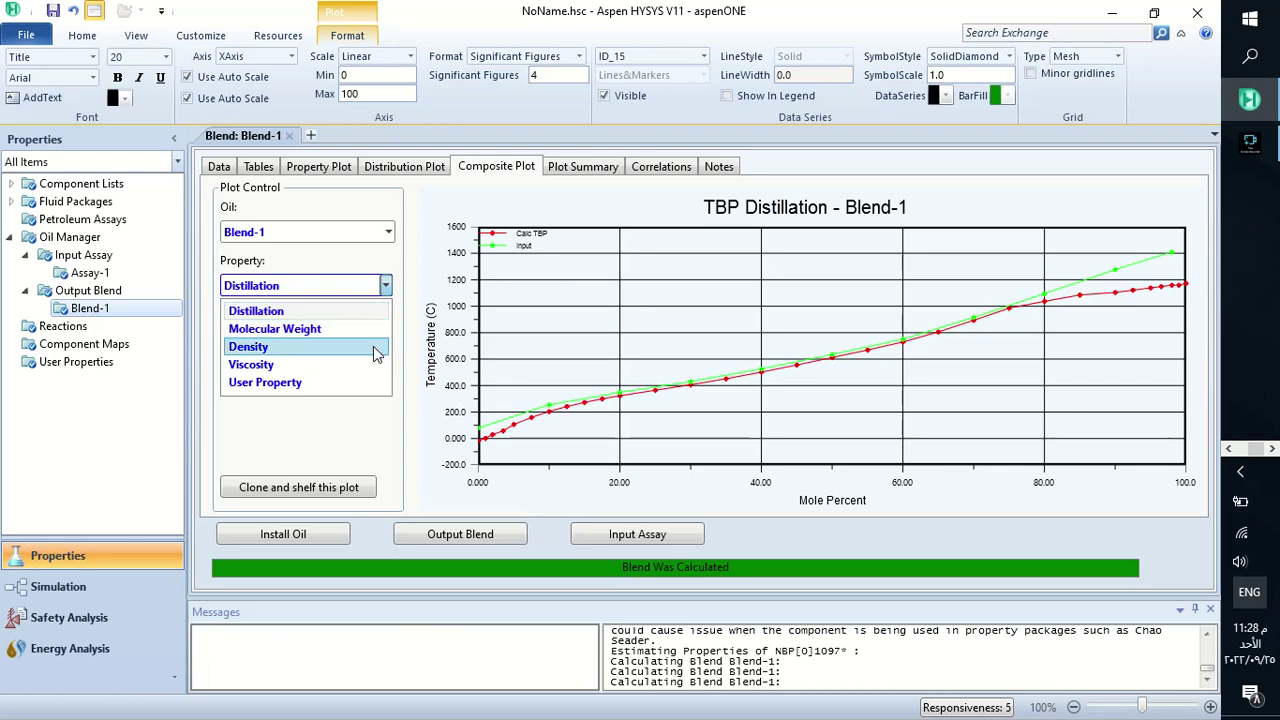
left_click(375, 353)
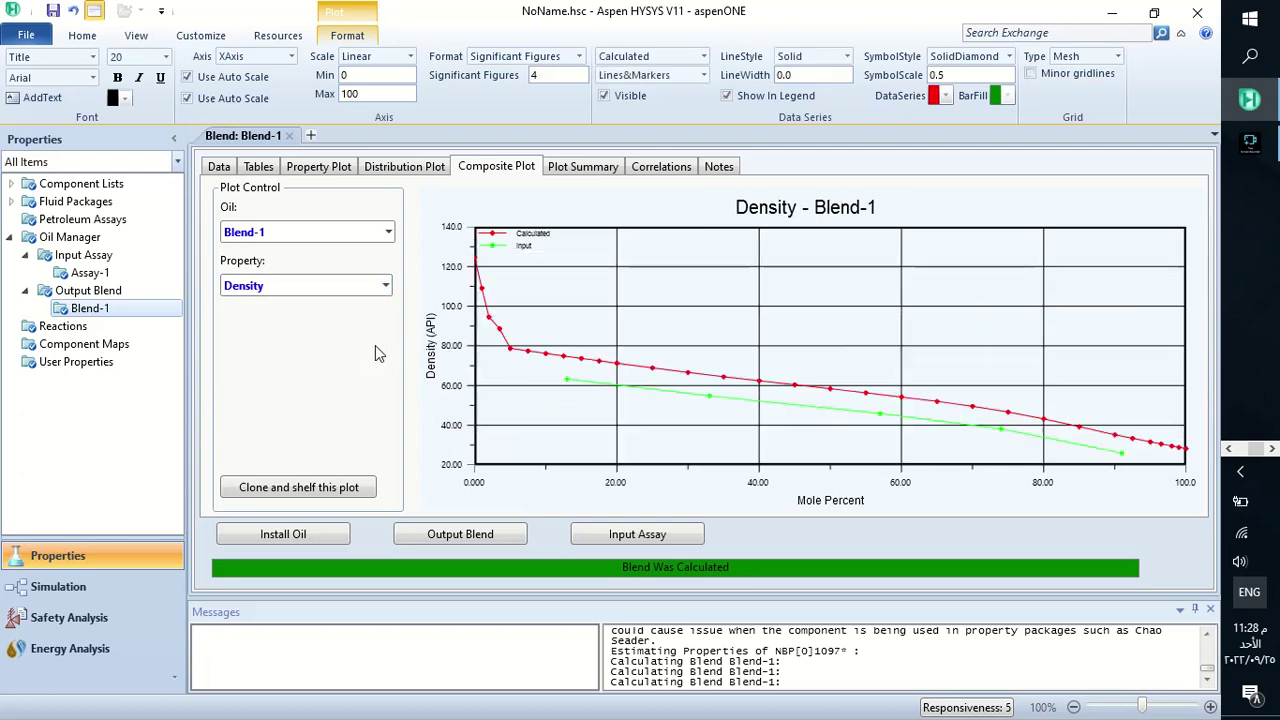
mouse_move(578, 352)
mouse_move(730, 397)
mouse_move(731, 369)
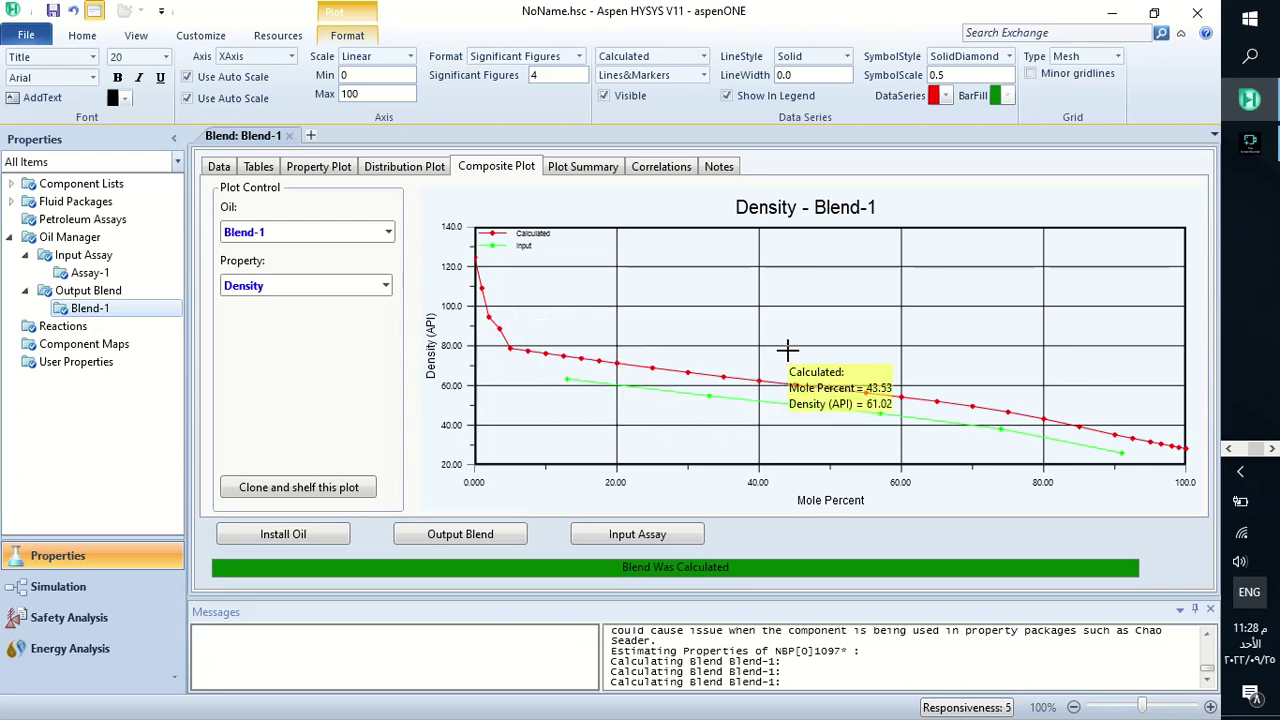
mouse_move(633, 361)
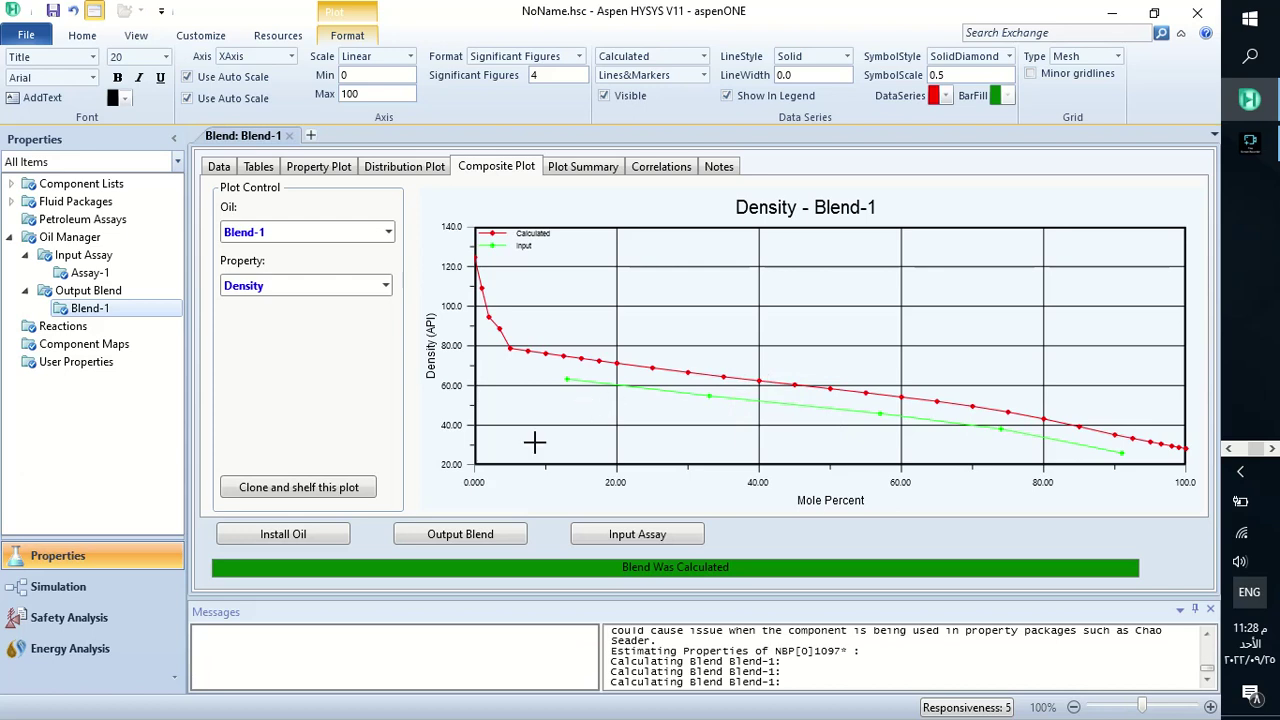
mouse_move(505, 305)
mouse_move(550, 312)
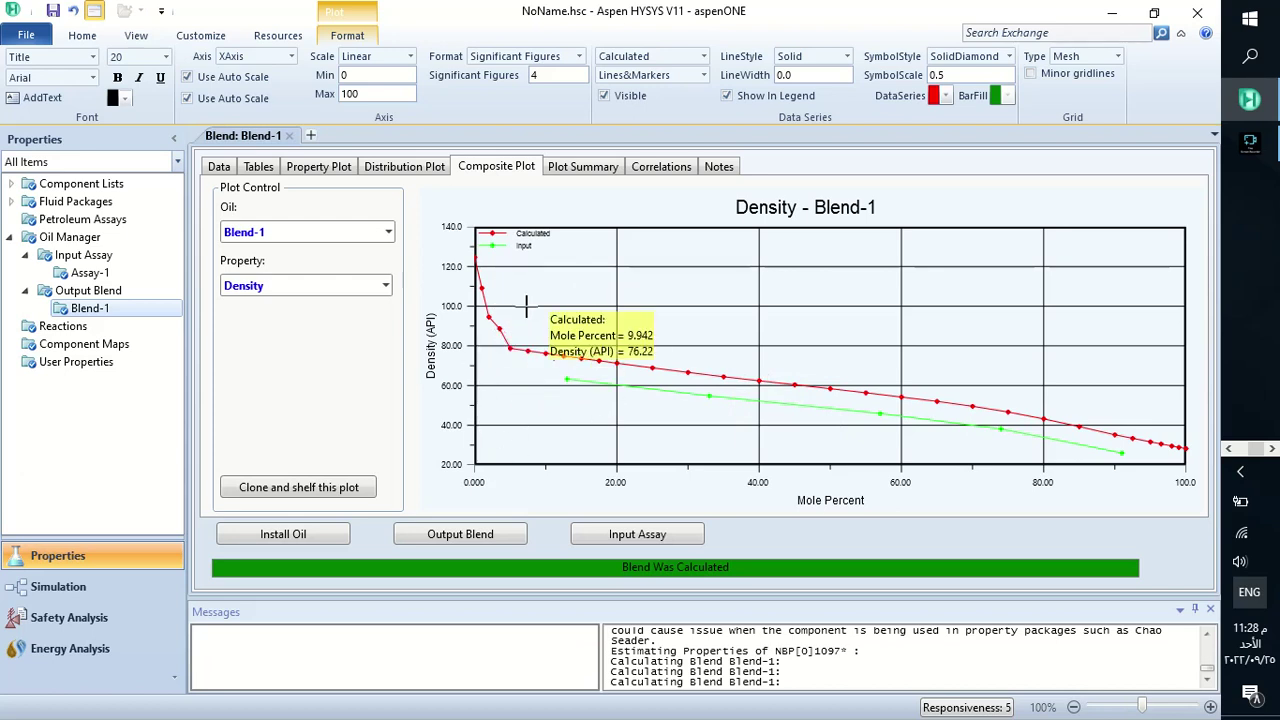
mouse_move(546, 357)
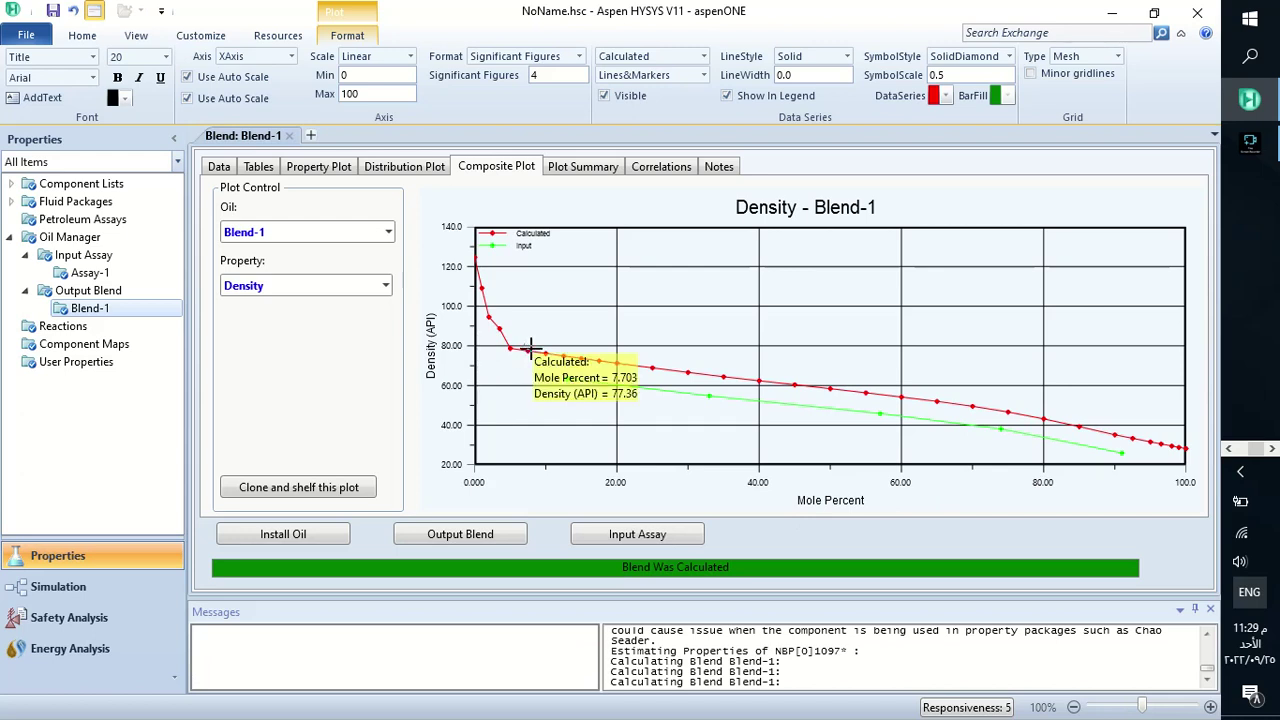
Step: Review Blend-1's plot summary, correlations and notes, and revisit its data, tables, property plot and distribution plot
left_click(590, 167)
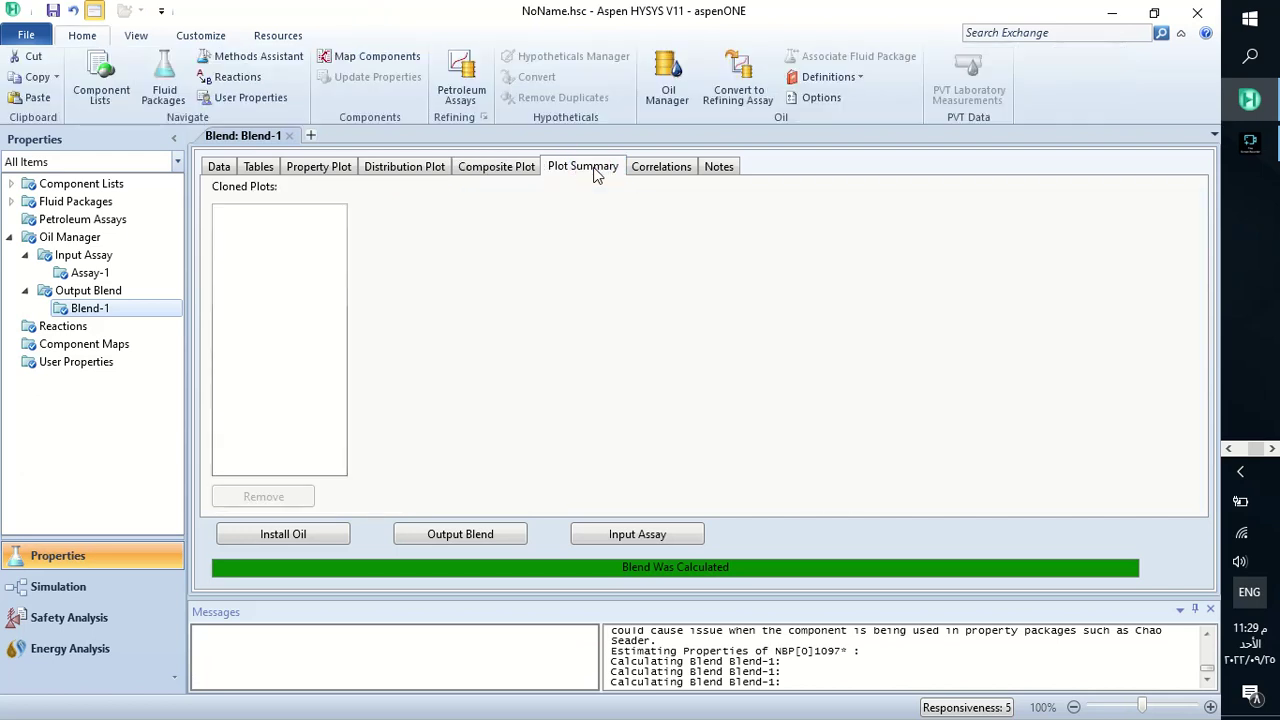
left_click(659, 170)
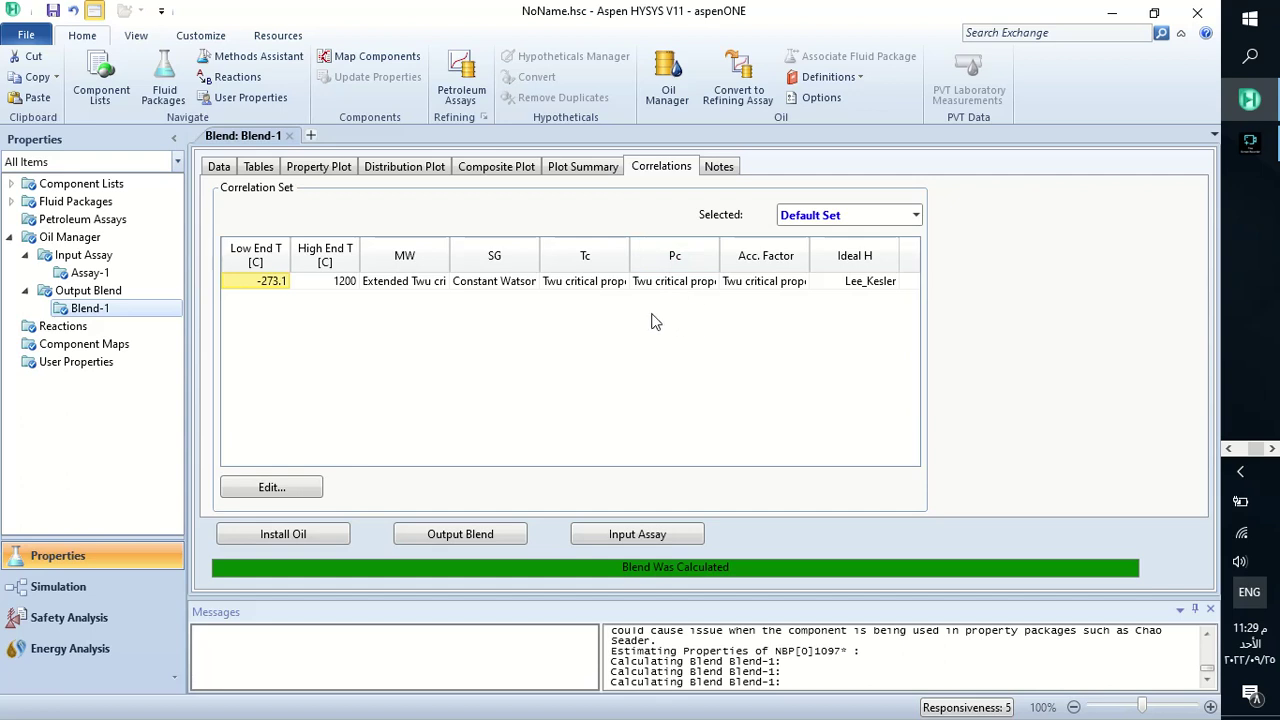
left_click(719, 167)
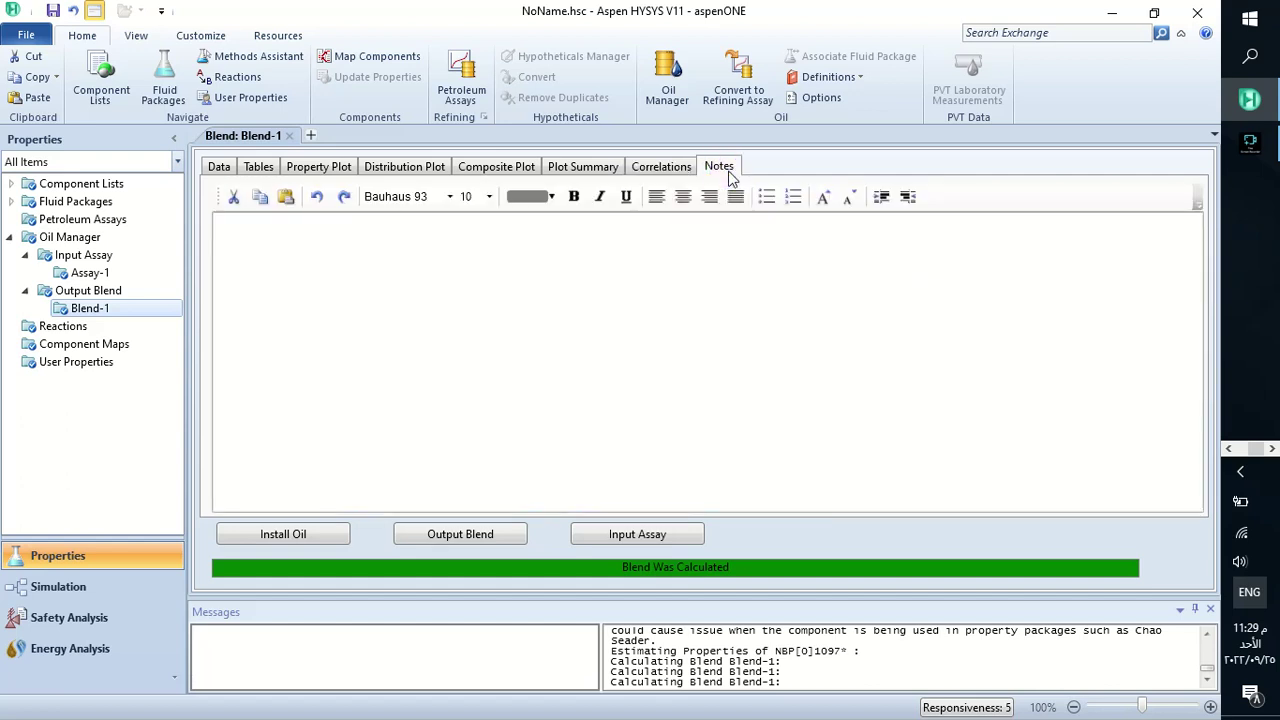
left_click(220, 167)
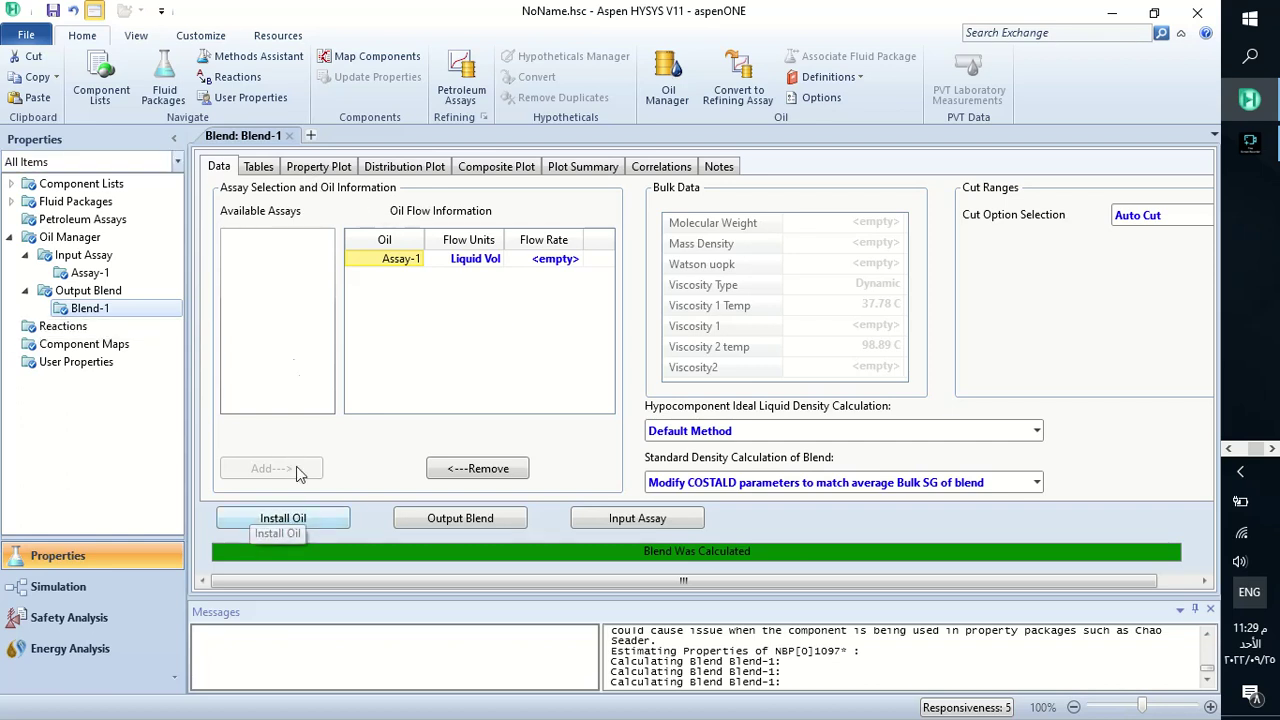
left_click(264, 168)
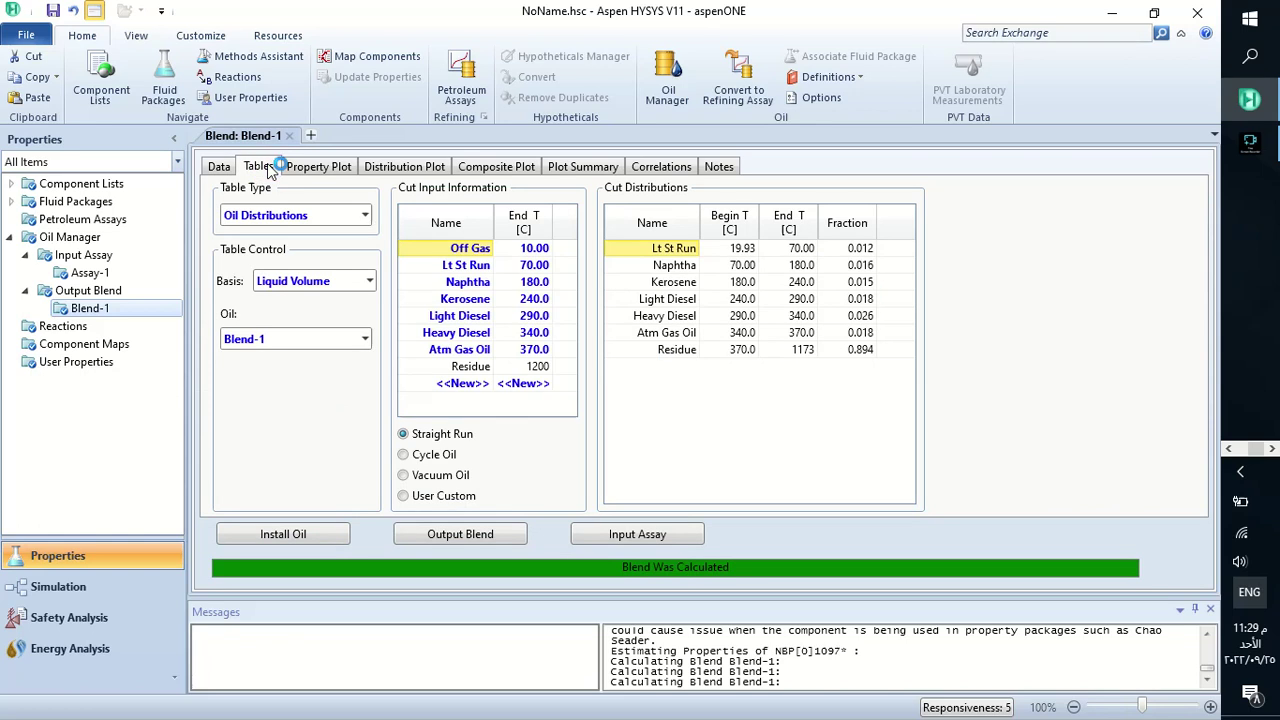
left_click(340, 168)
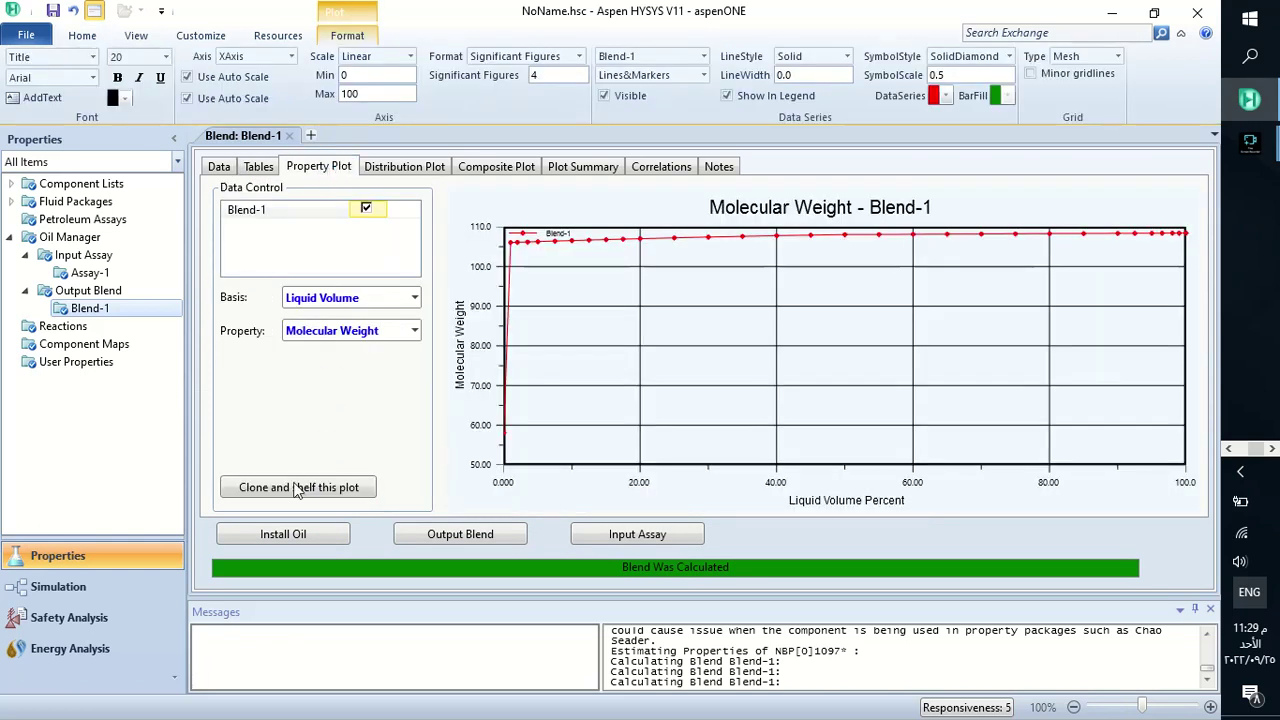
left_click(420, 169)
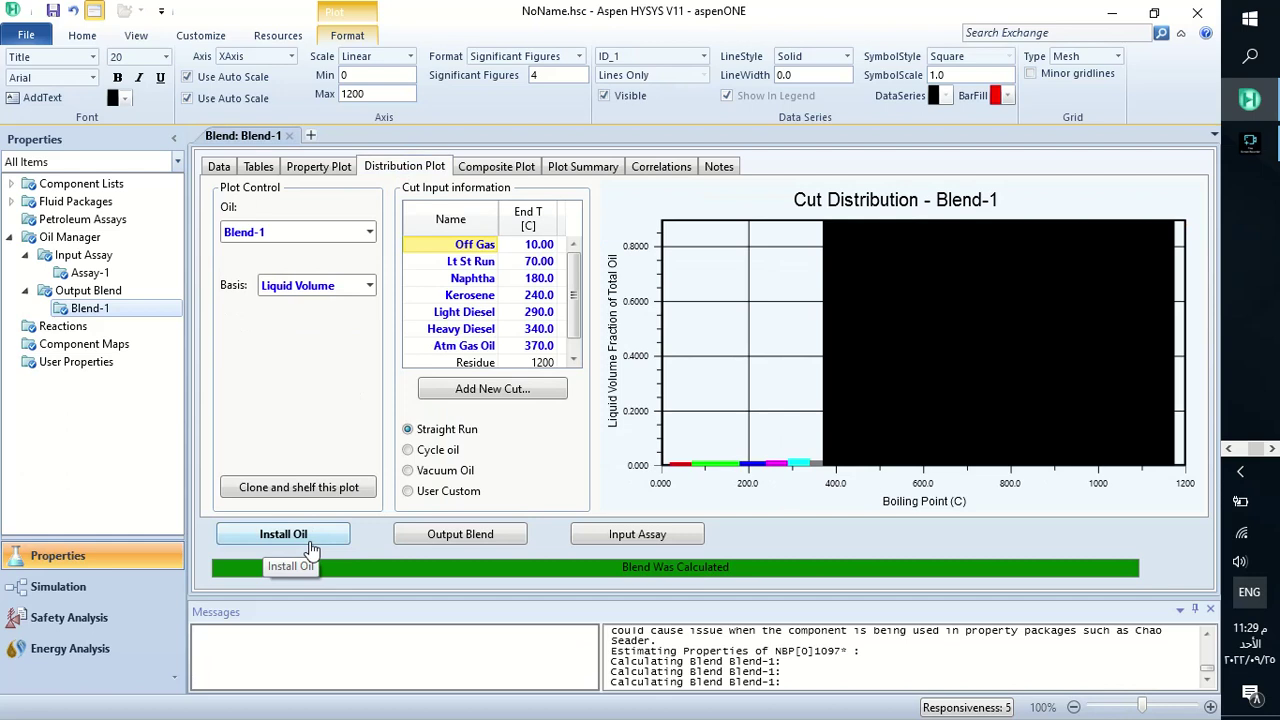
Step: Install the Blend-1 oil into the main case flowsheet with the stream name Feed
left_click(219, 167)
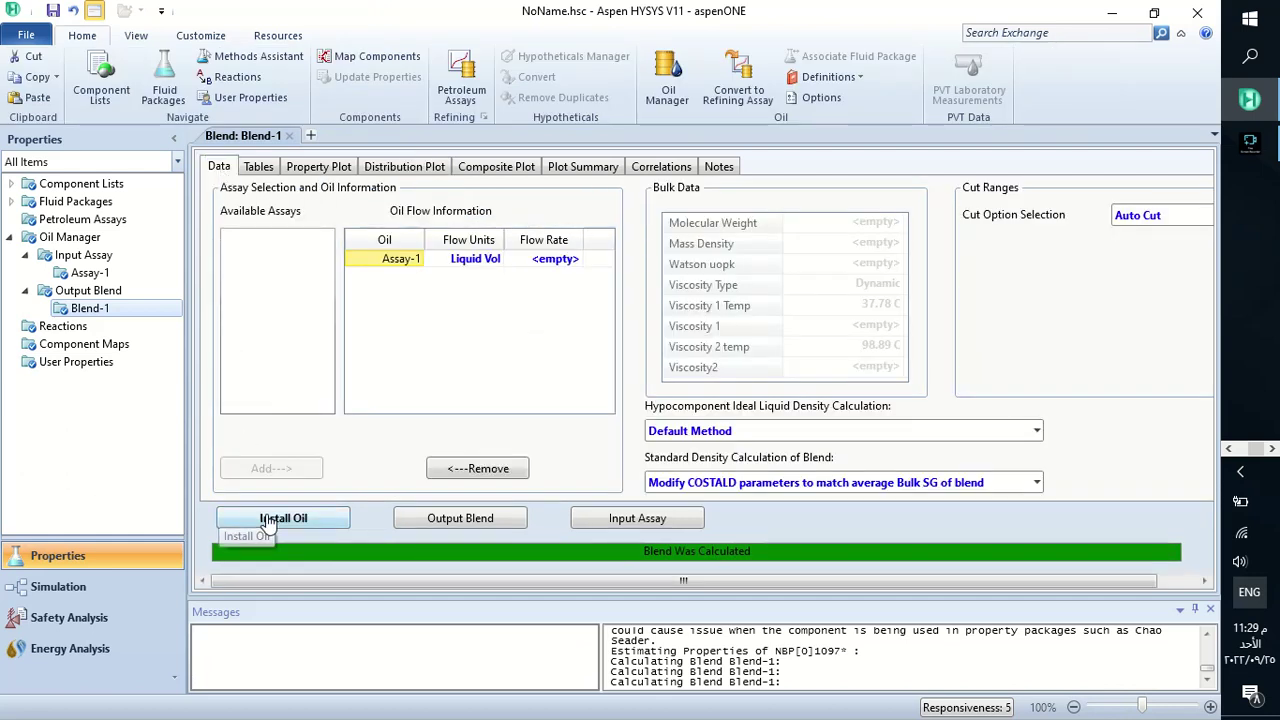
left_click(268, 520)
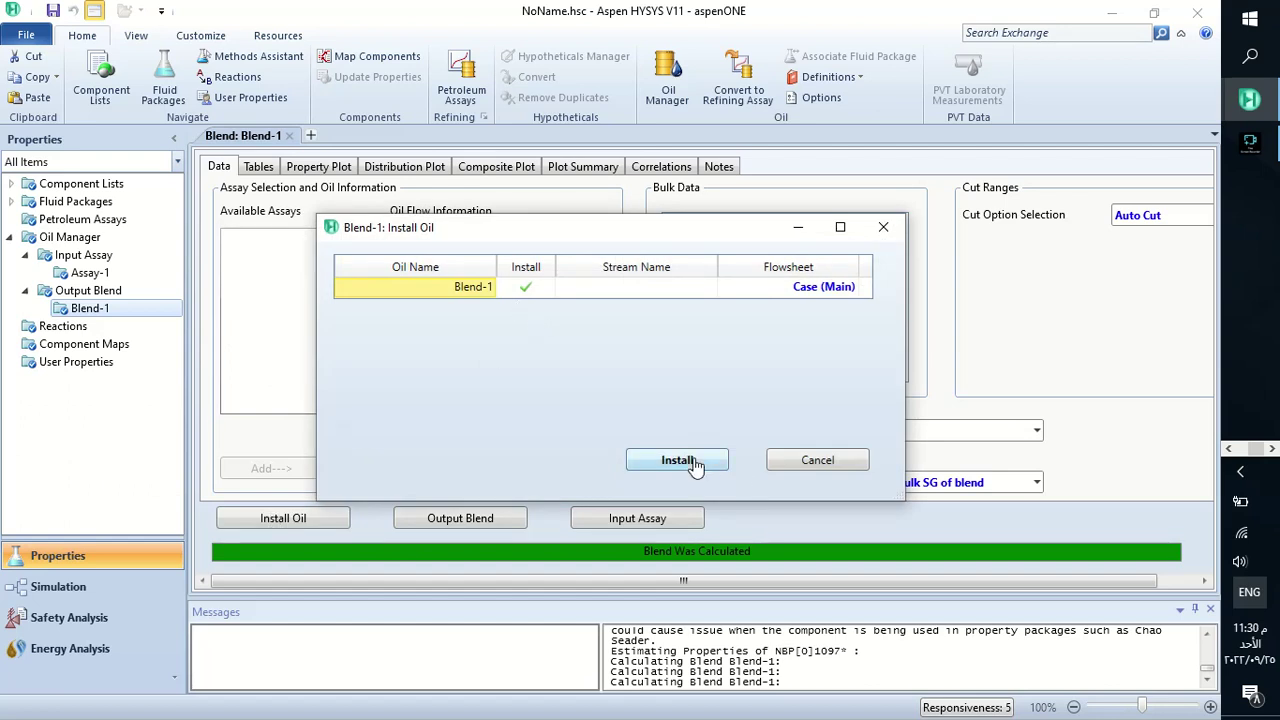
left_click(668, 292)
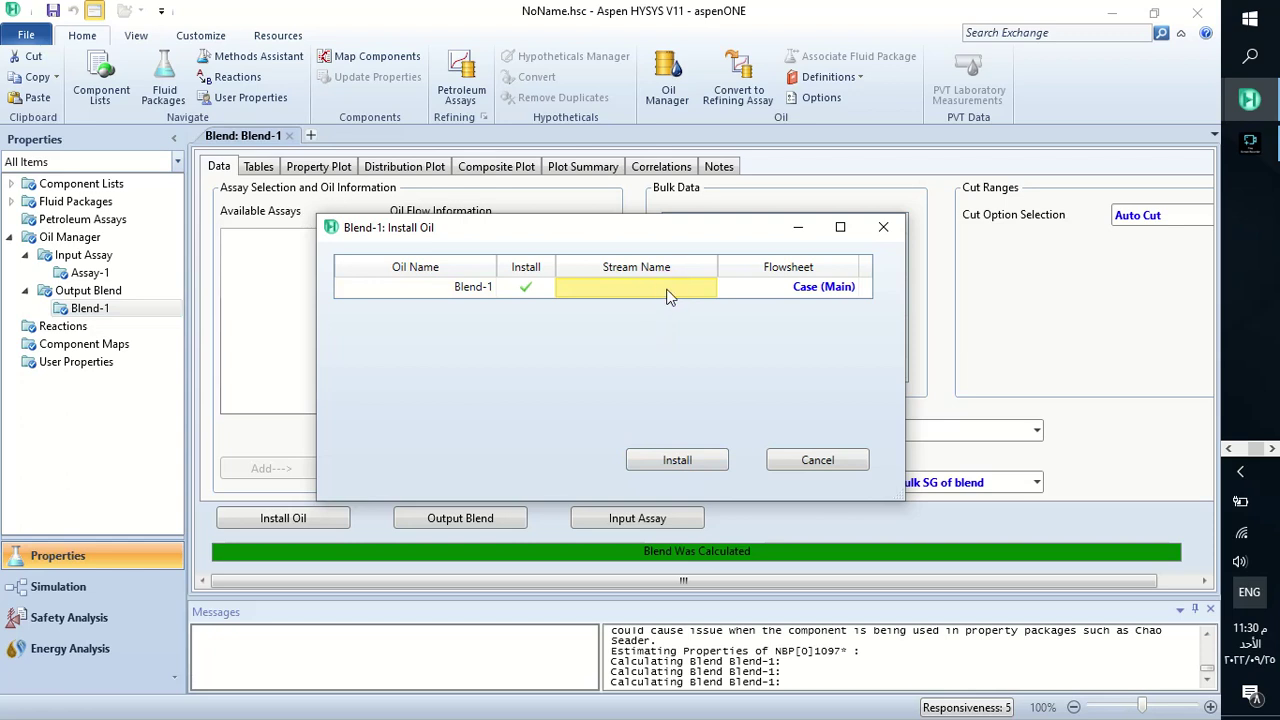
type("Feed")
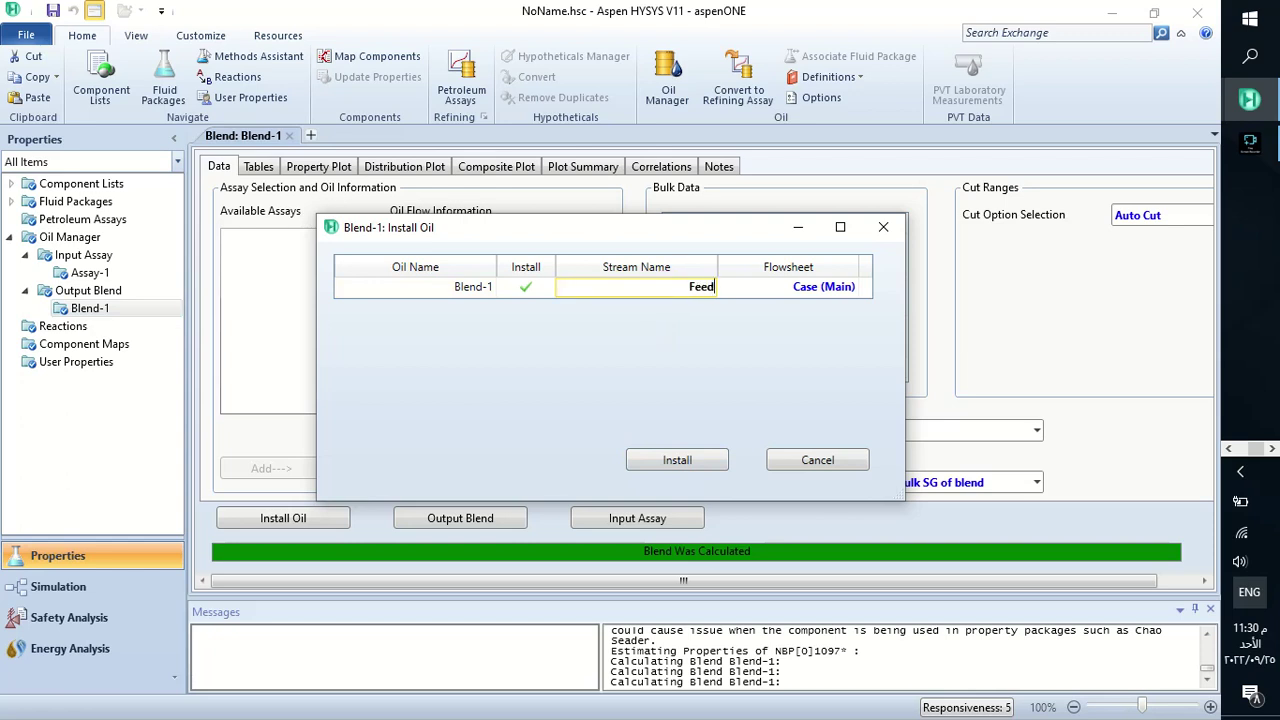
left_click(677, 461)
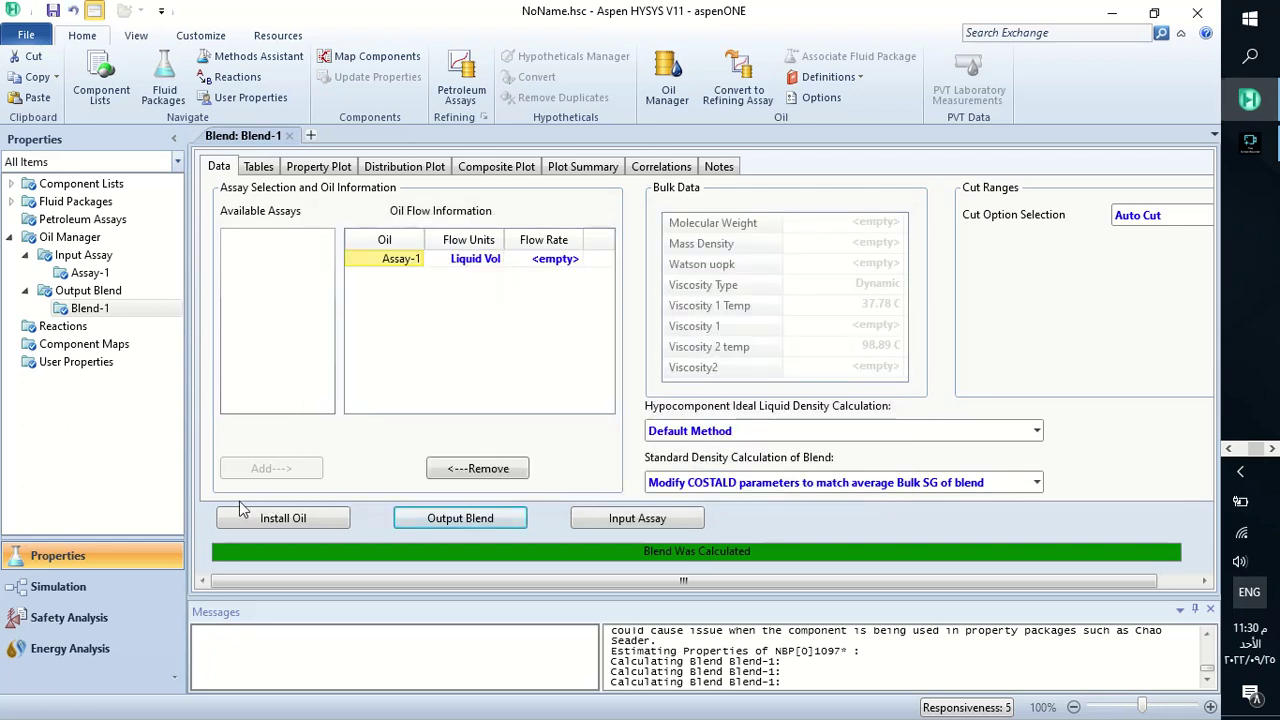
Step: Switch to the simulation environment, set the solver to active and move the Feed stream nearer the middle of the flowsheet
left_click(139, 596)
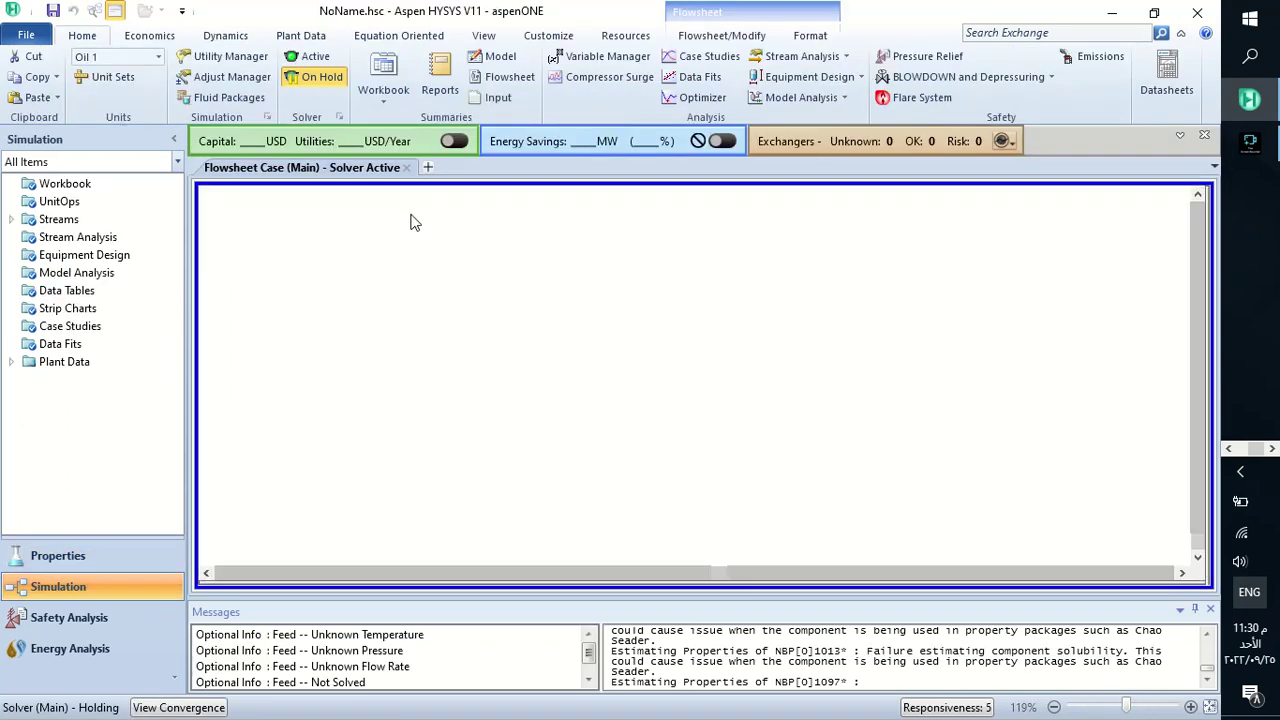
left_click(314, 58)
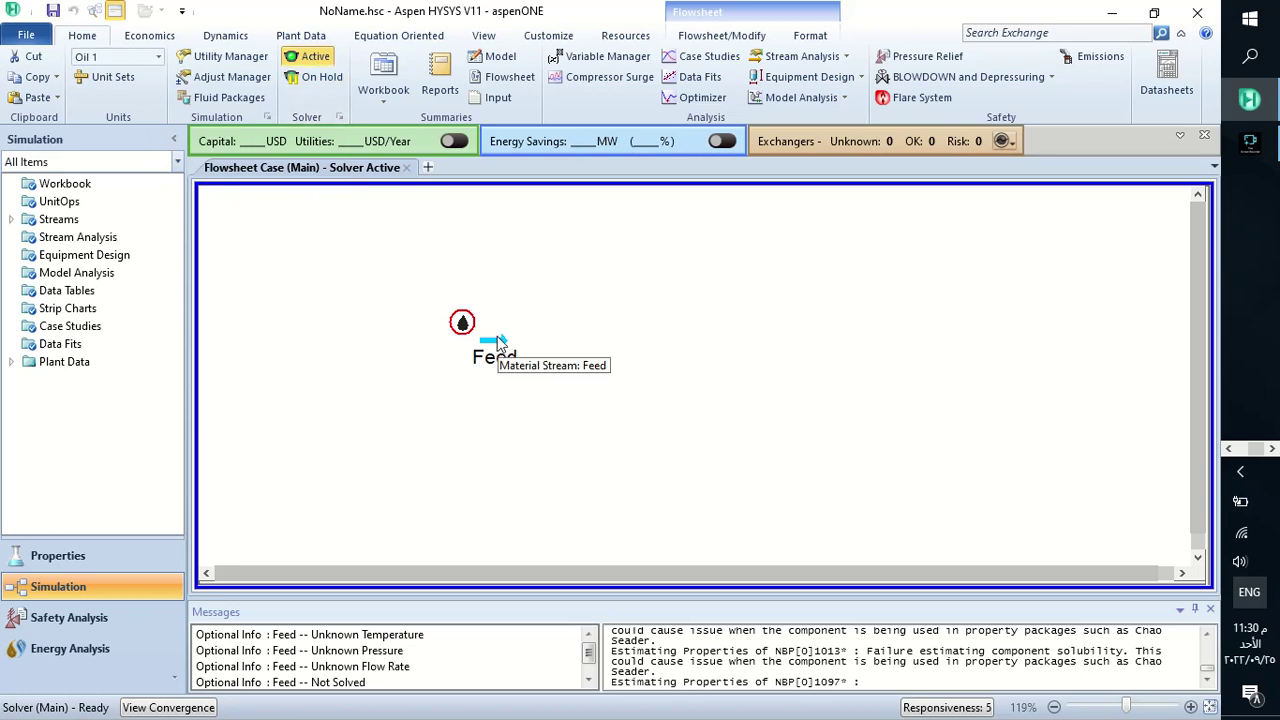
left_click_drag(498, 342, 576, 371)
left_click(680, 339)
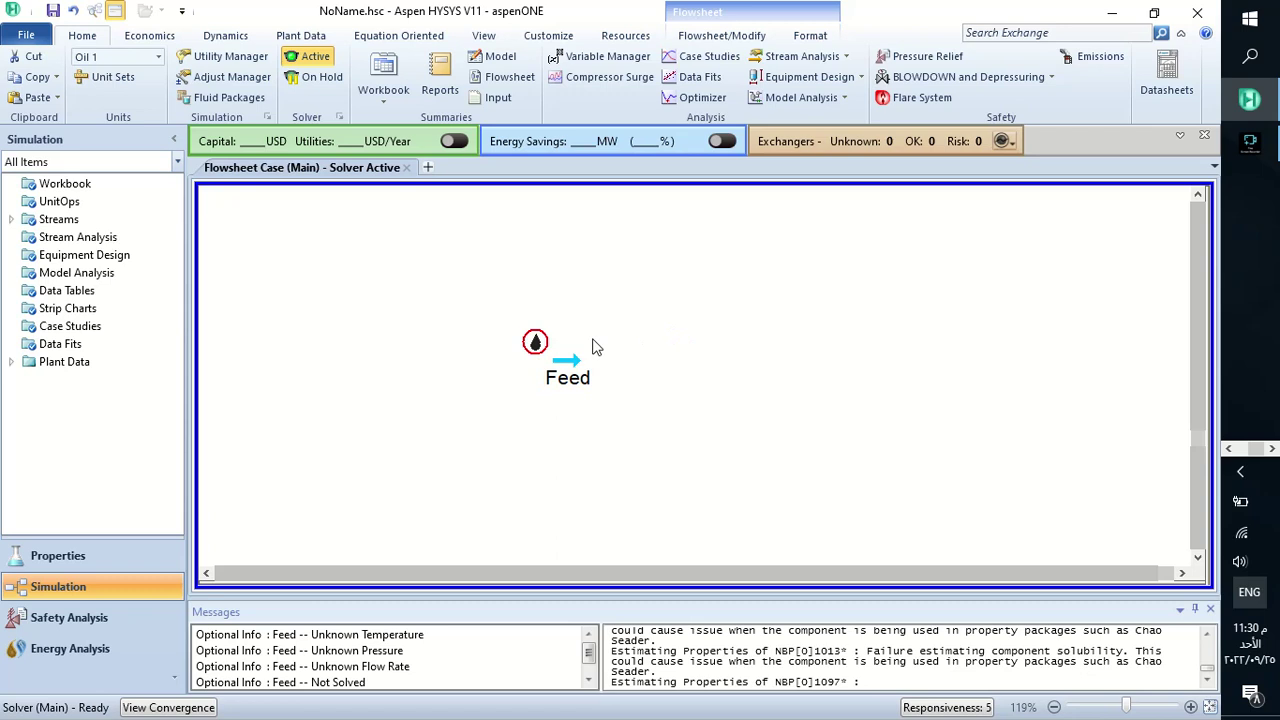
Step: Open the Feed stream's composition and examine the mole fractions of its pure components and NBP hypotheticals, then close the stream
left_click(565, 357)
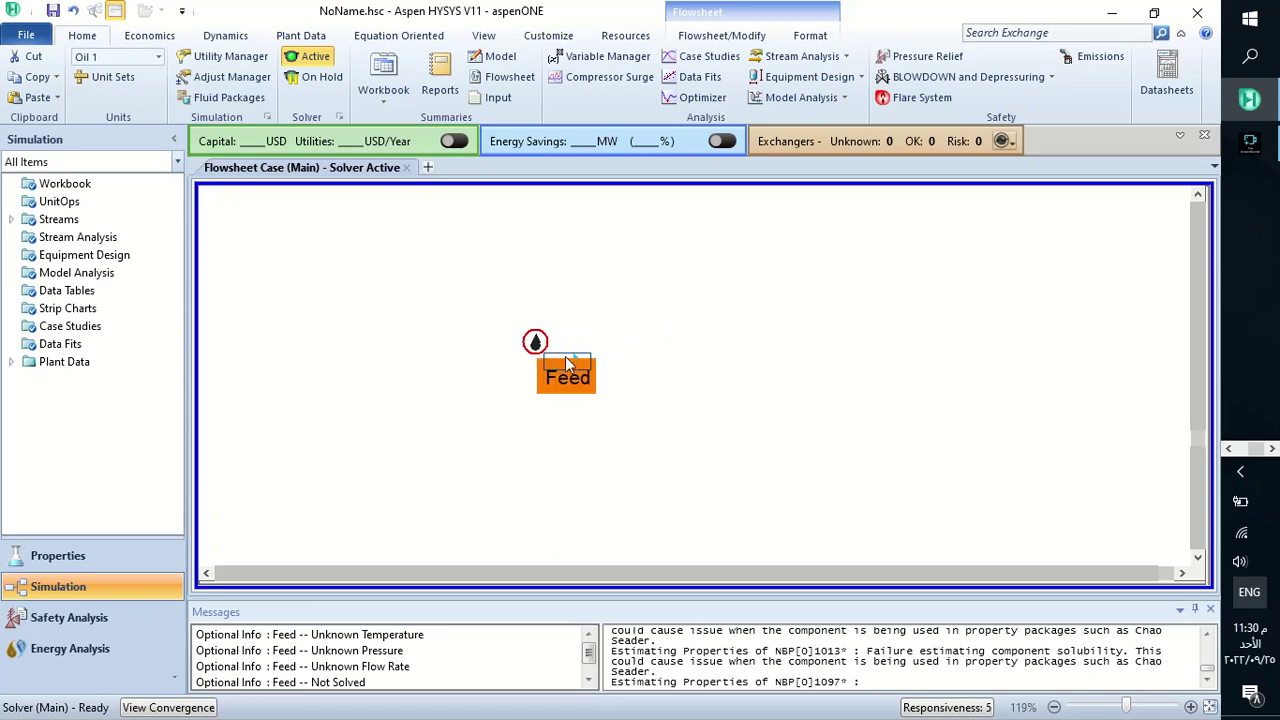
double_click(566, 363)
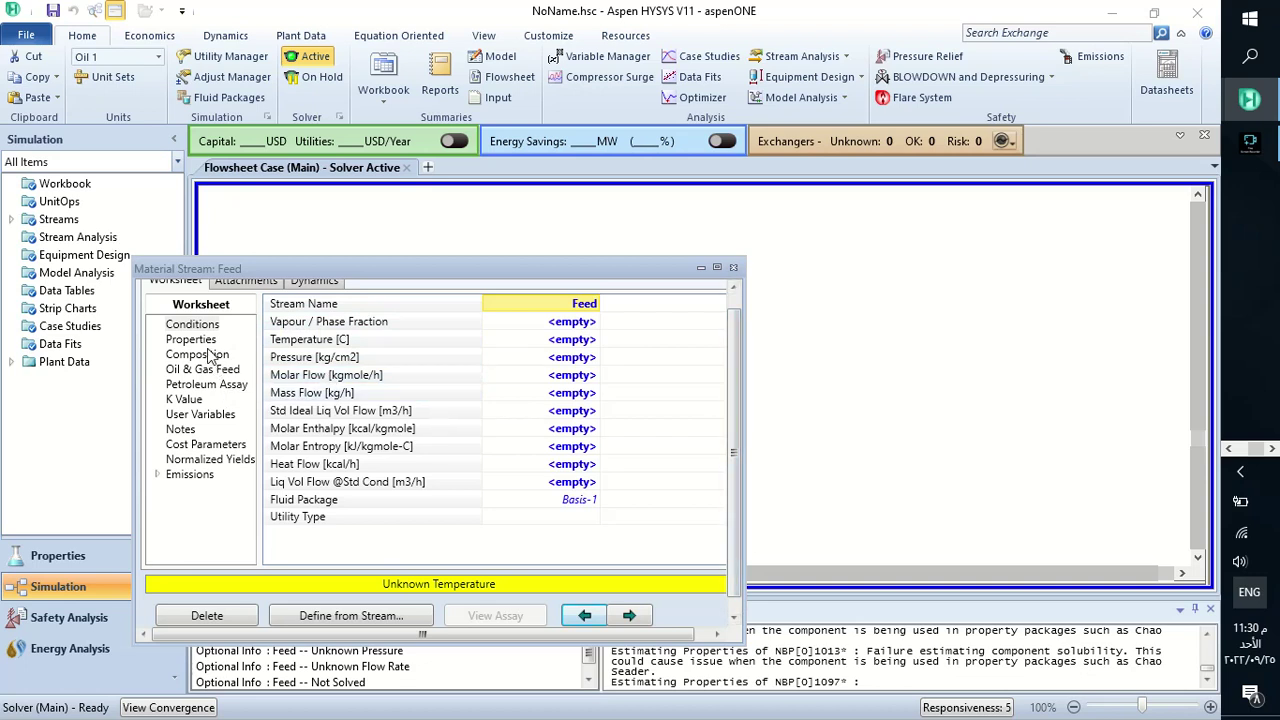
left_click(198, 354)
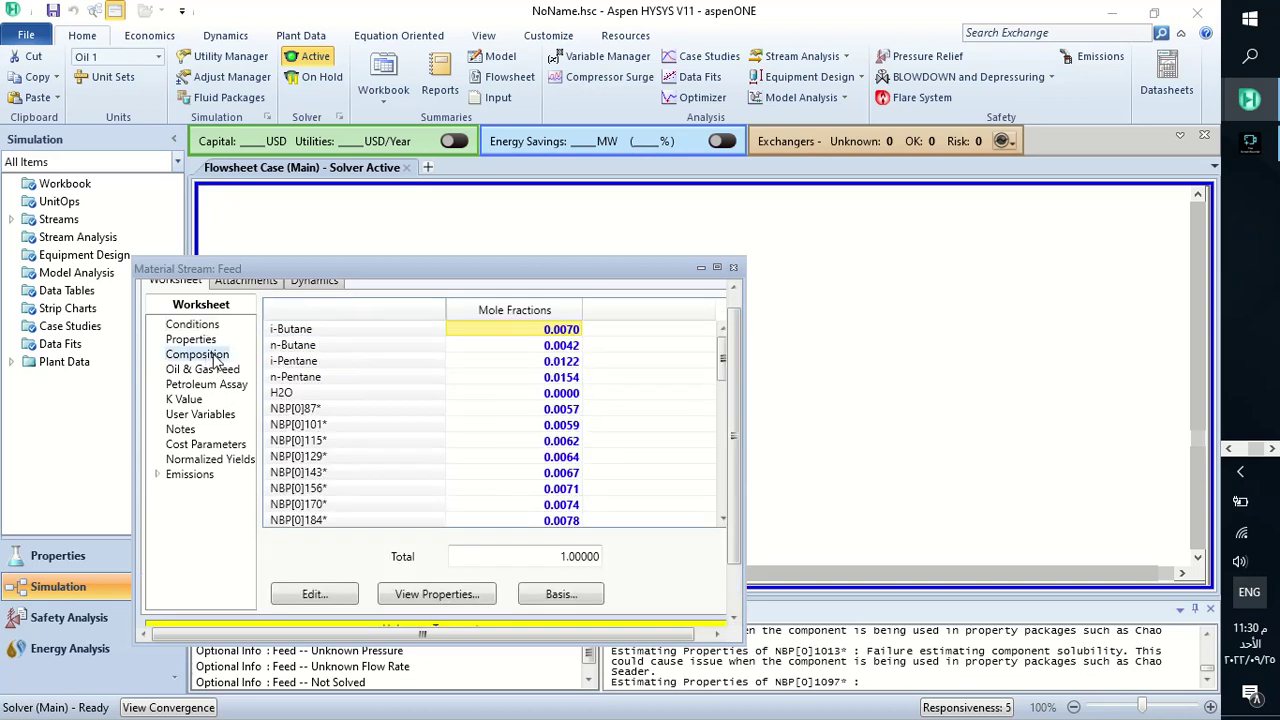
left_click(397, 330)
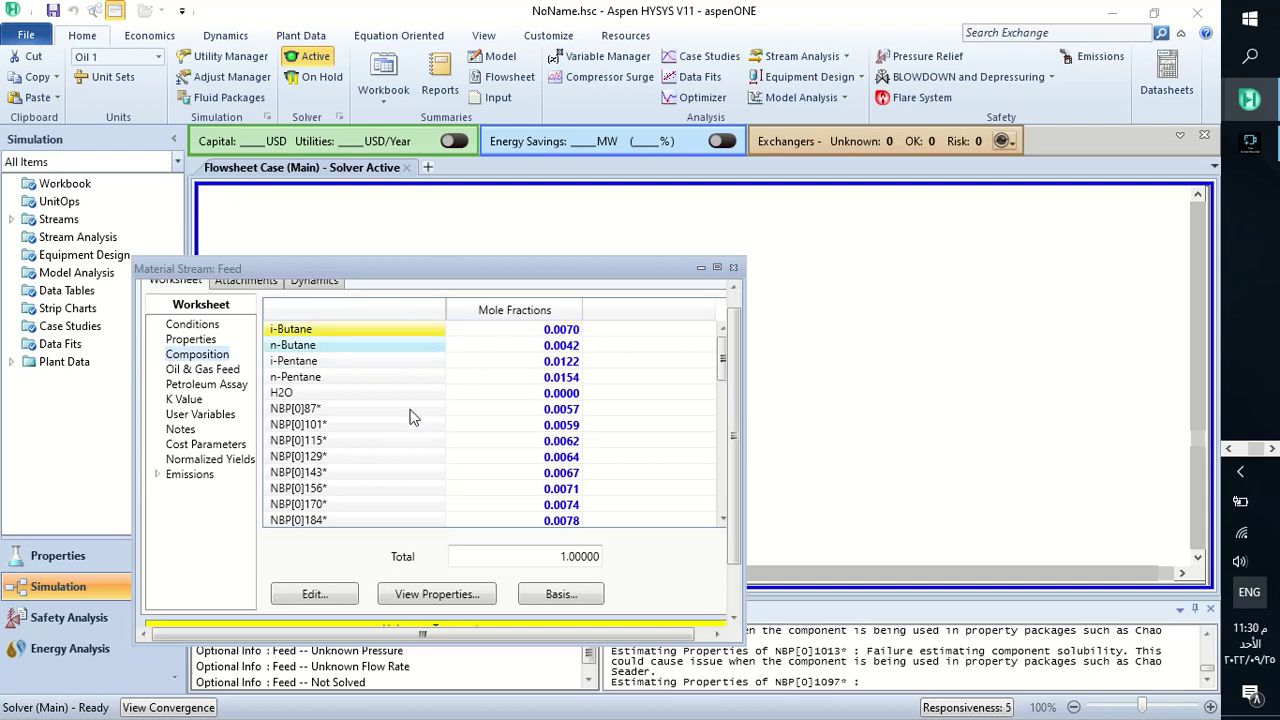
key("Down")
key("Down")
key("Down")
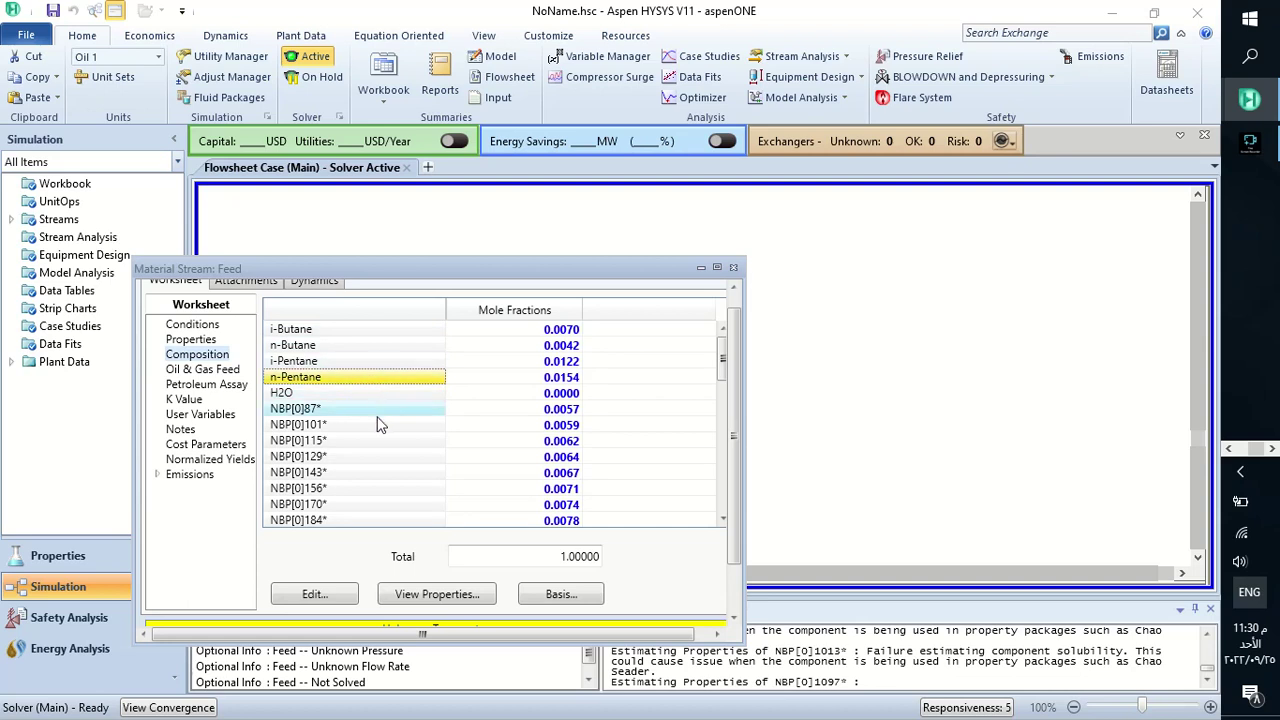
left_click(376, 418)
key("Down")
key("Down")
key("Down")
key("Down")
key("Down")
key("Down")
key("Down")
key("Down")
key("Down")
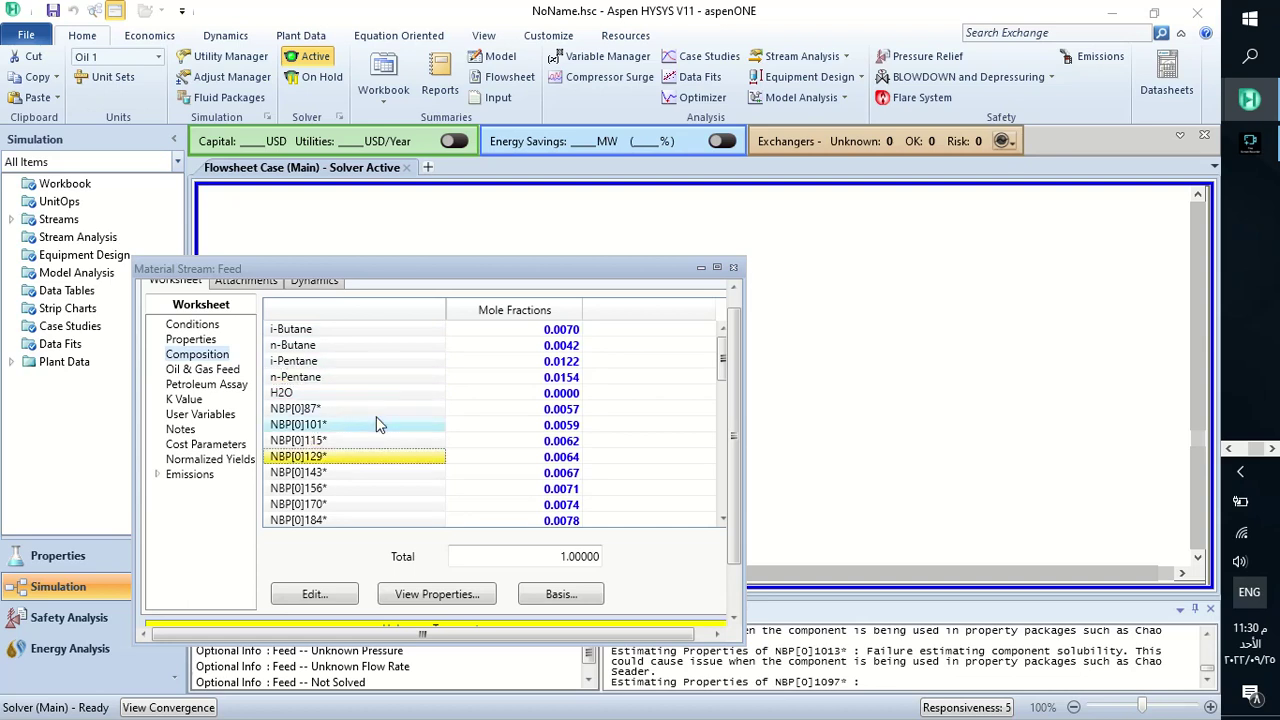
key("Down")
key("Down")
key("Down")
key("Down")
key("Down")
key("Down")
key("Down")
key("Down")
key("Down")
key("Down")
key("Down")
key("Down")
key("Down")
key("Down")
key("Down")
key("Down")
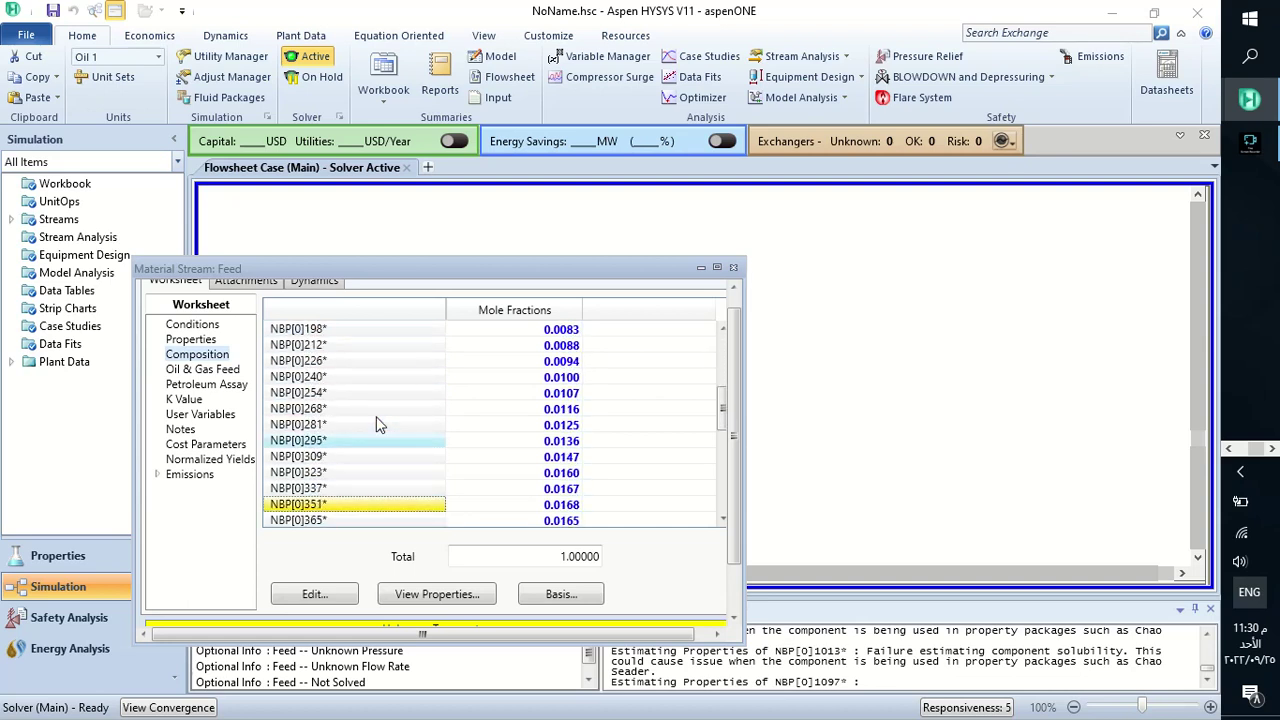
key("Down")
key("Down")
key("Down")
key("Down")
key("Down")
key("Down")
key("Down")
key("Down")
key("Down")
key("Down")
key("Down")
key("Down")
key("Down")
key("Down")
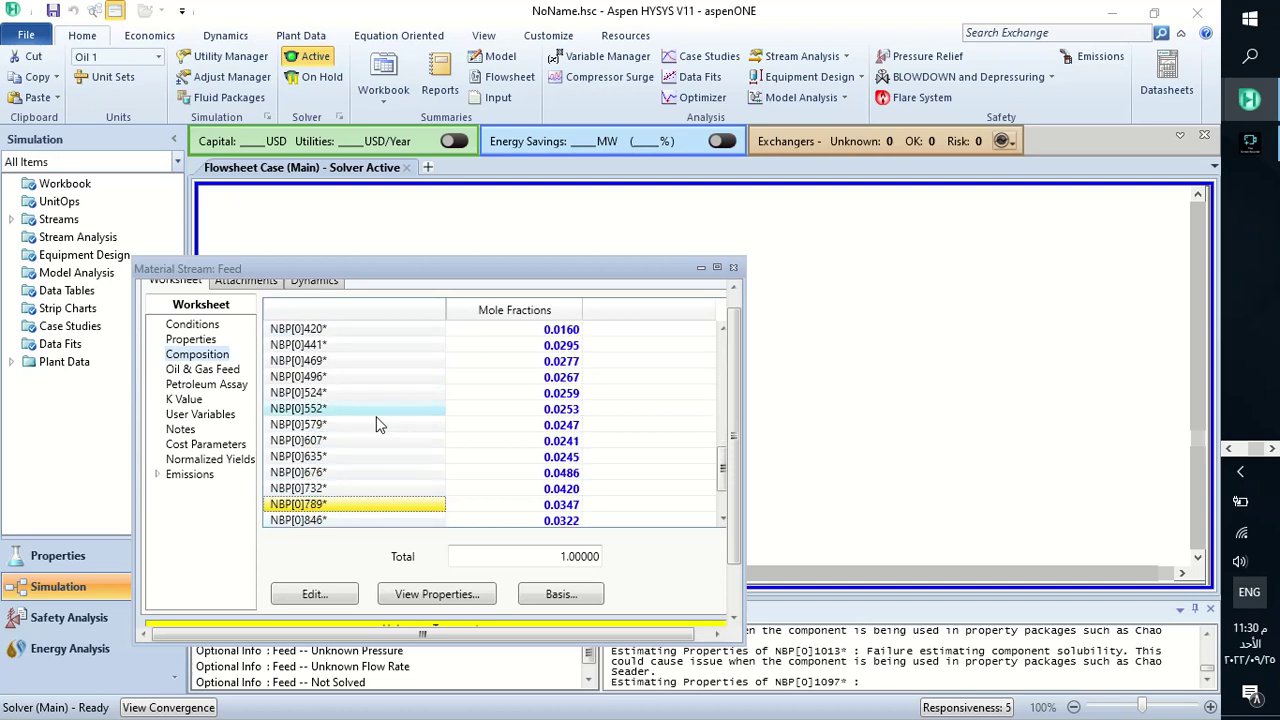
key("Right")
key("Up")
key("Up")
key("Up")
key("Up")
key("Up")
key("Up")
key("Up")
key("Up")
key("Up")
key("Up")
key("Up")
key("Up")
key("Up")
key("Up")
key("Up")
key("Up")
key("Up")
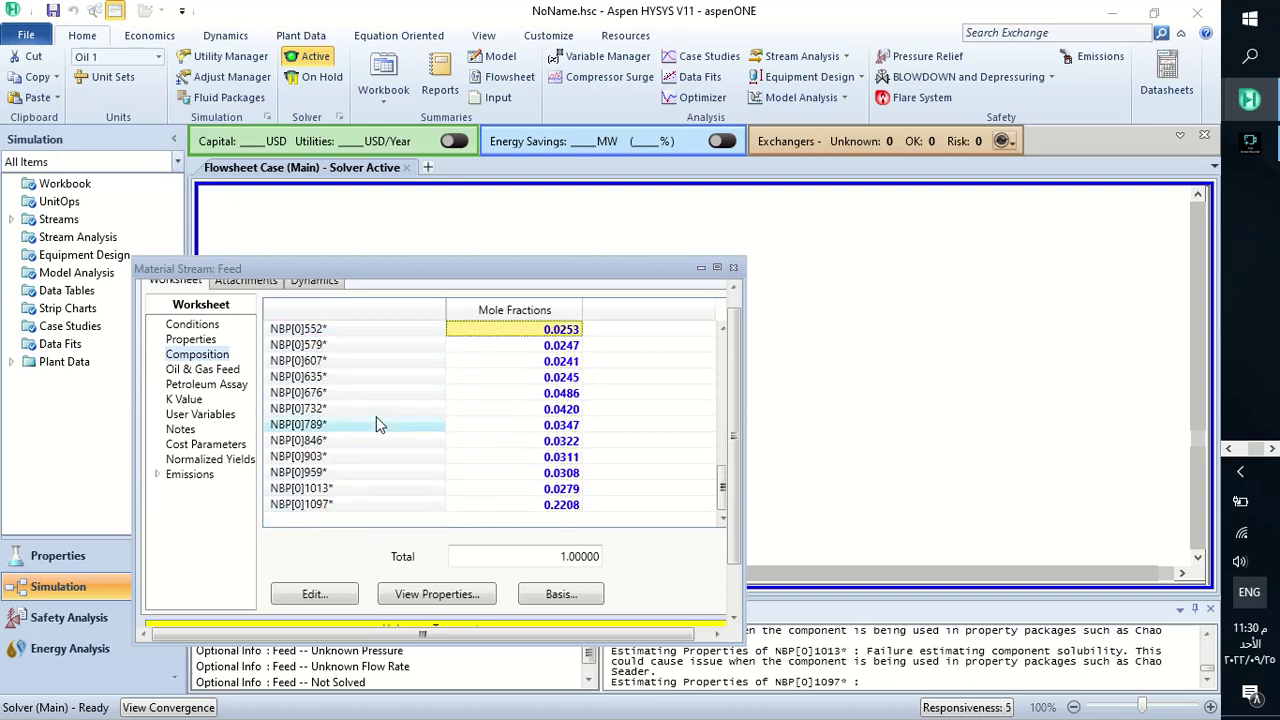
key("Up")
key("Up")
key("Up")
key("Up")
key("Up")
key("Up")
key("Up")
key("Up")
key("Up")
key("Up")
key("Up")
key("Up")
key("Up")
key("Up")
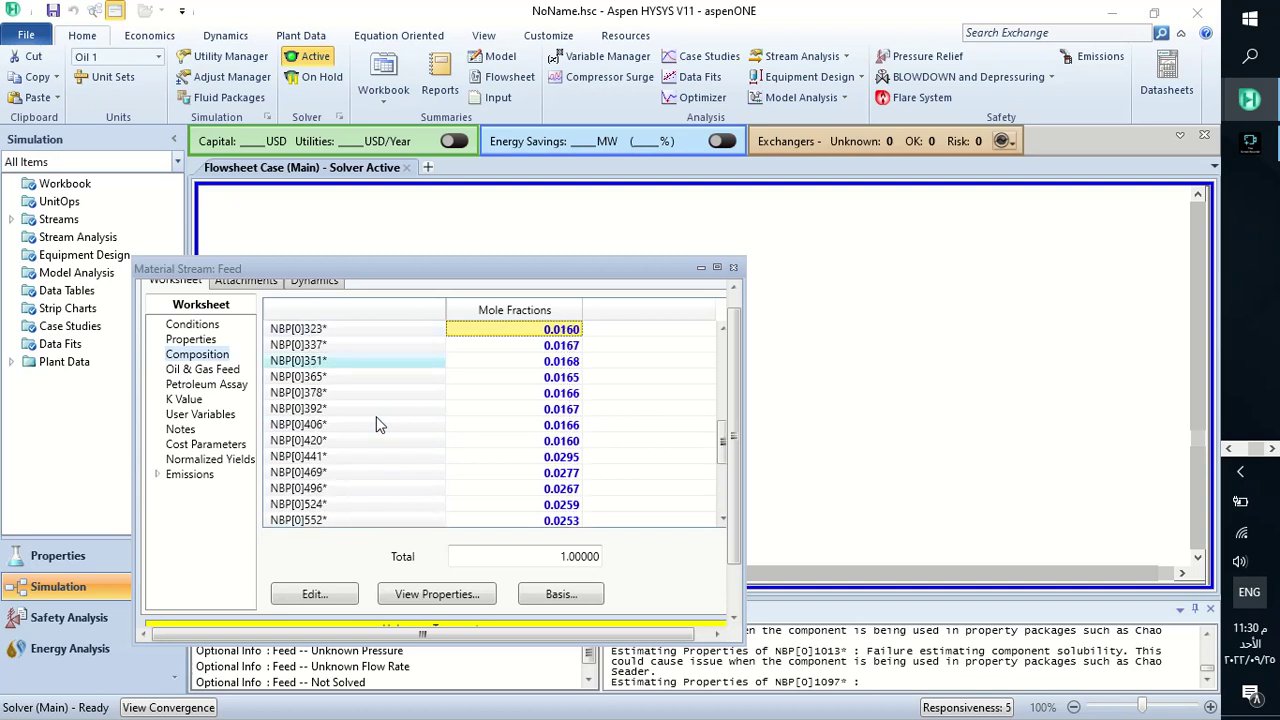
key("Up")
key("Up")
key("Up")
key("Up")
key("Up")
key("Up")
key("Up")
key("Up")
key("Up")
key("Up")
key("Up")
key("Up")
key("Up")
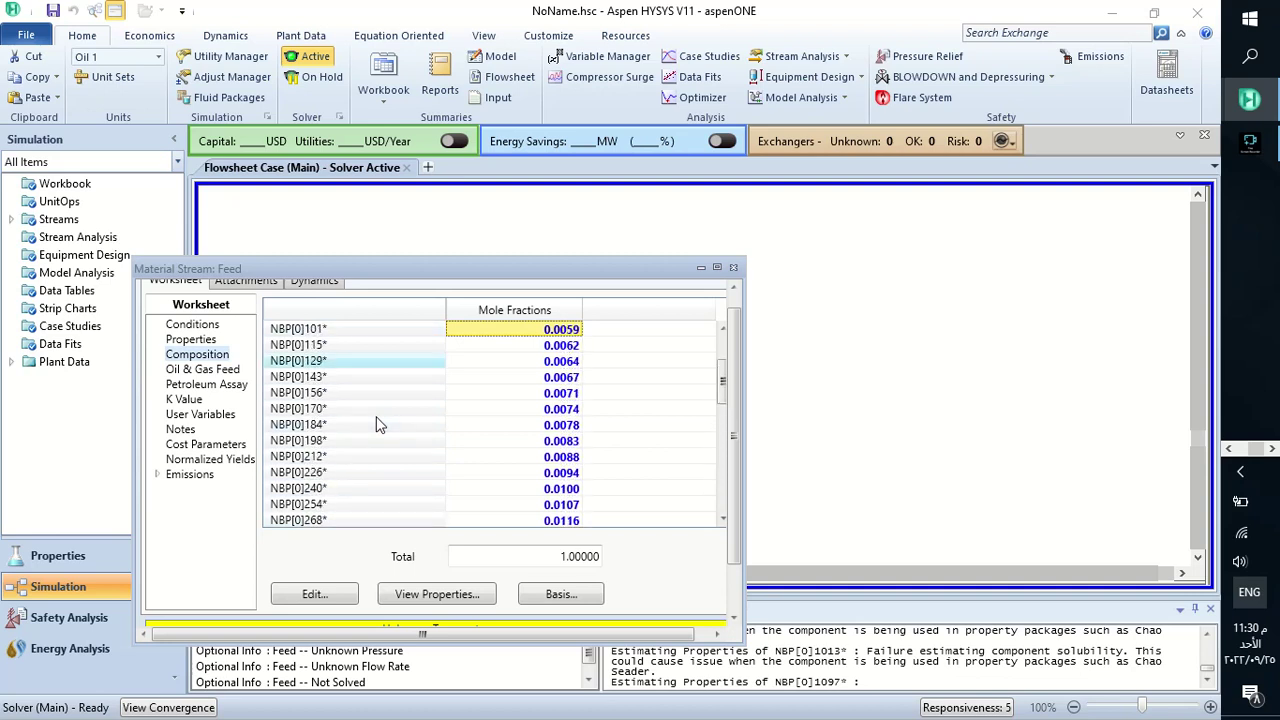
key("Up")
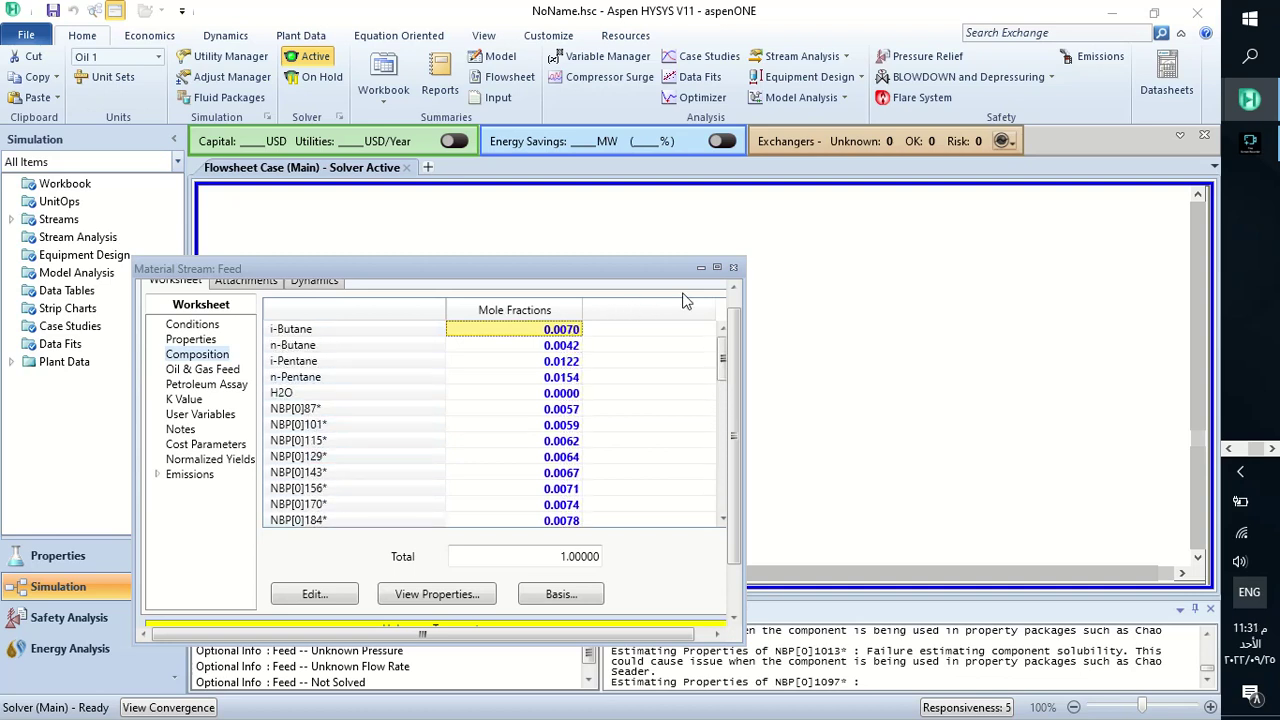
left_click(735, 269)
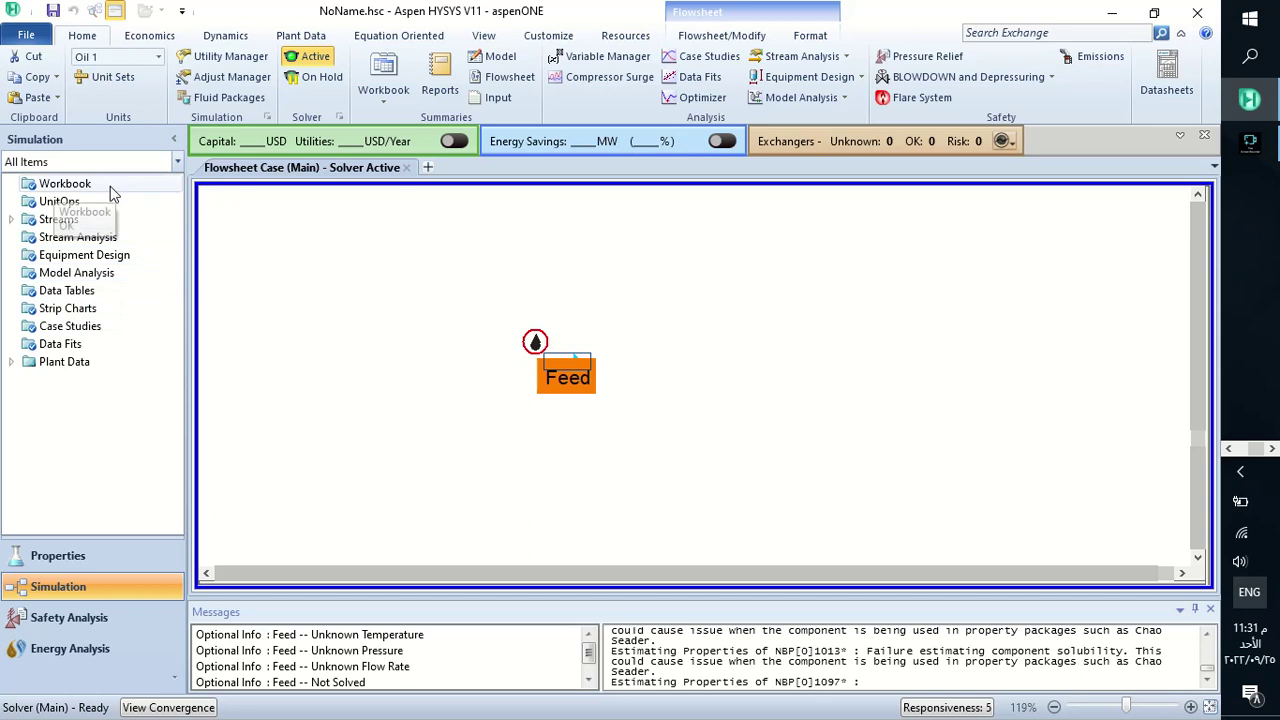
Step: Return to the properties environment, open Component List - 1 and examine the type and group of its NBP oil hypotheticals
left_click(80, 556)
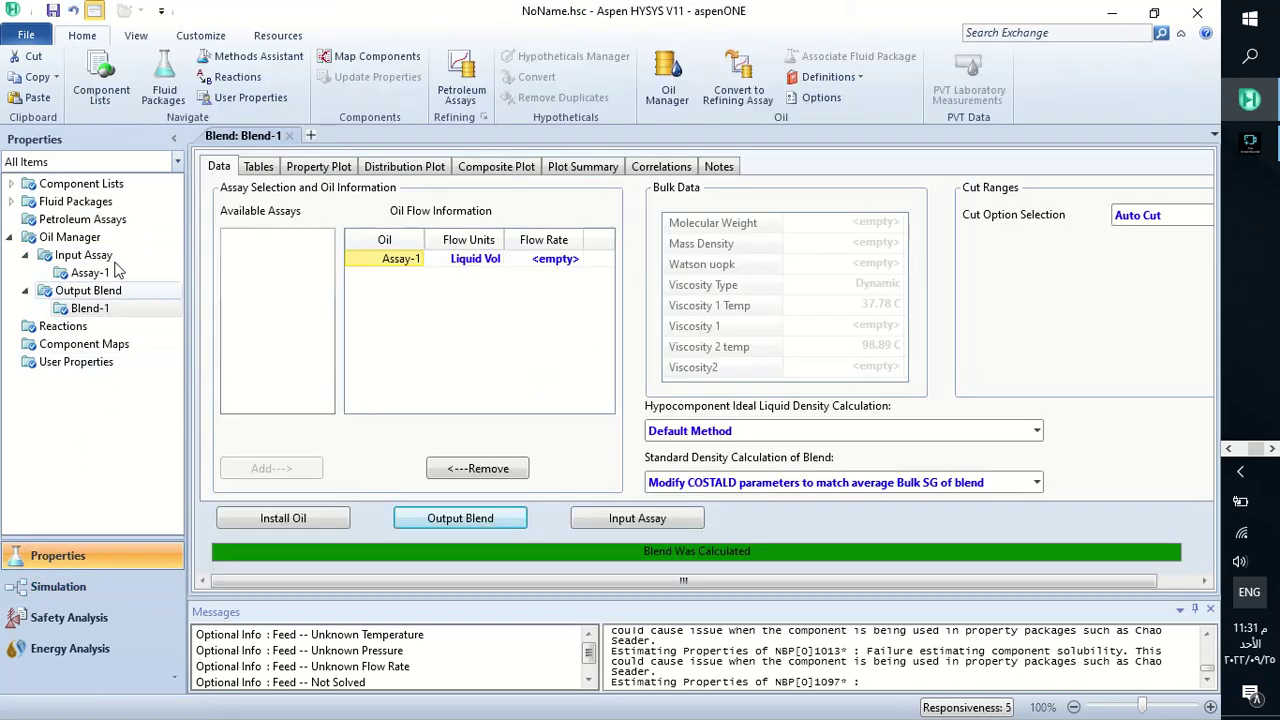
left_click(118, 184)
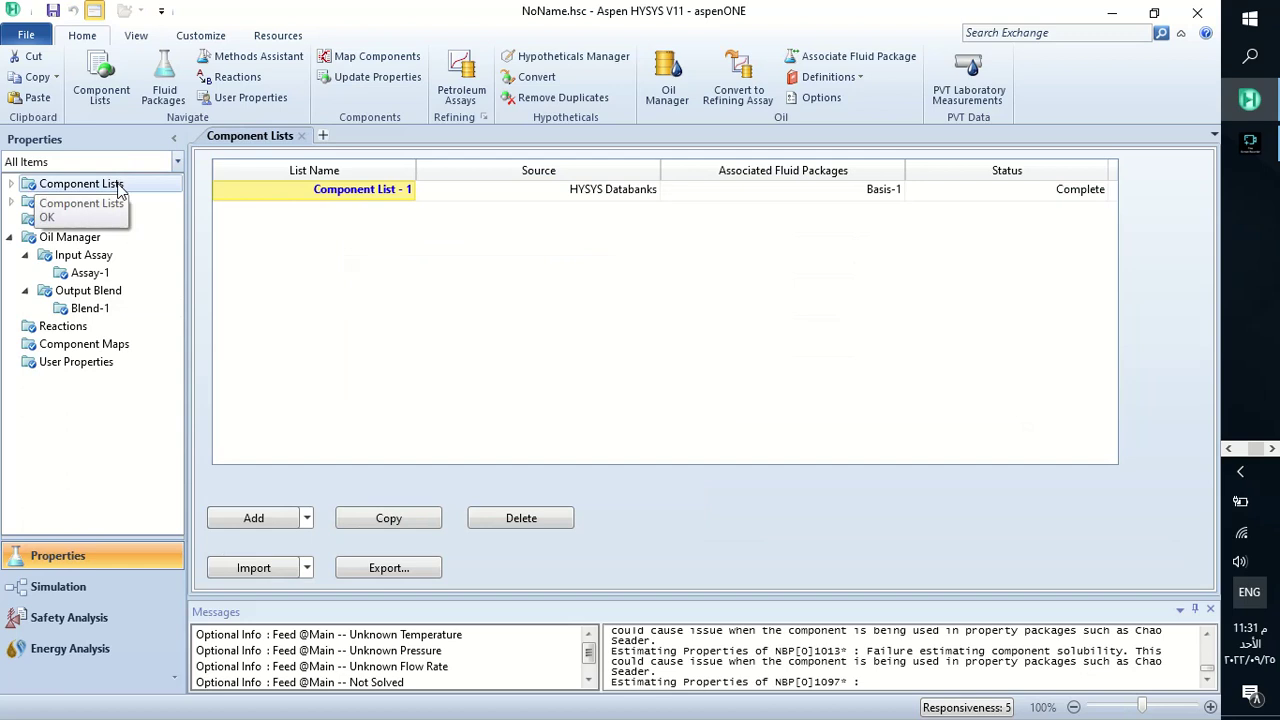
double_click(347, 199)
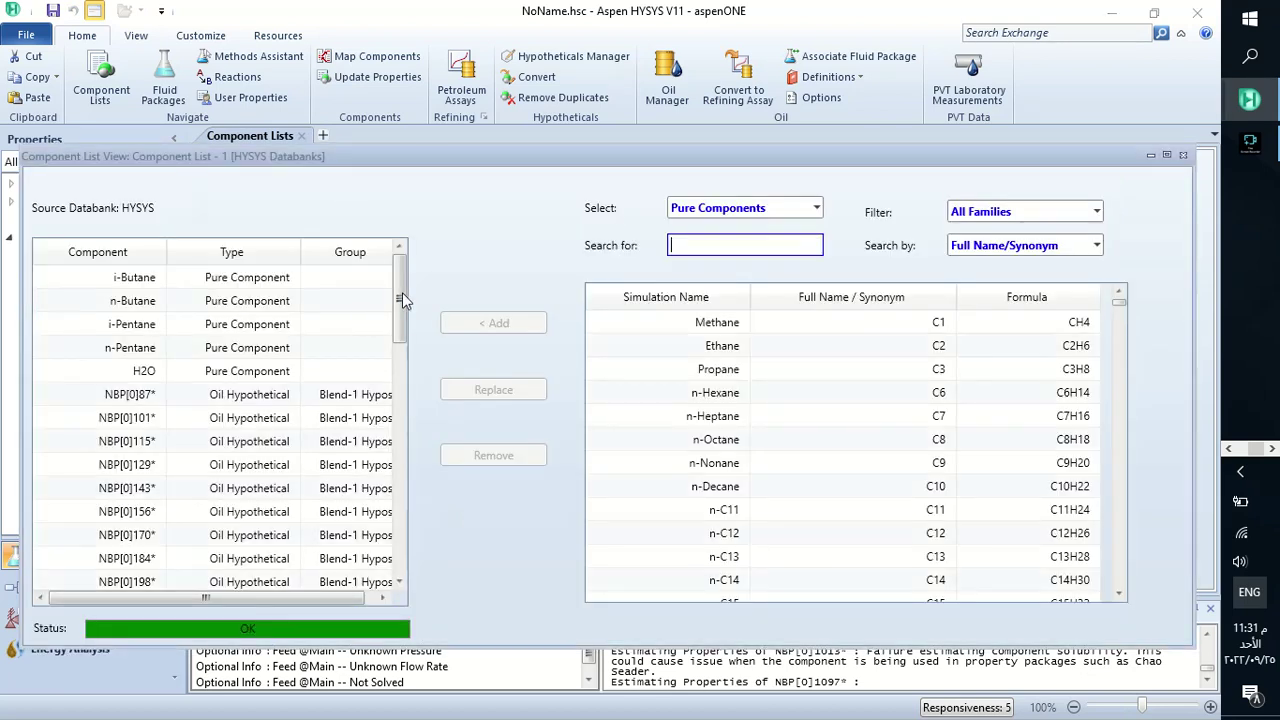
left_click(215, 398)
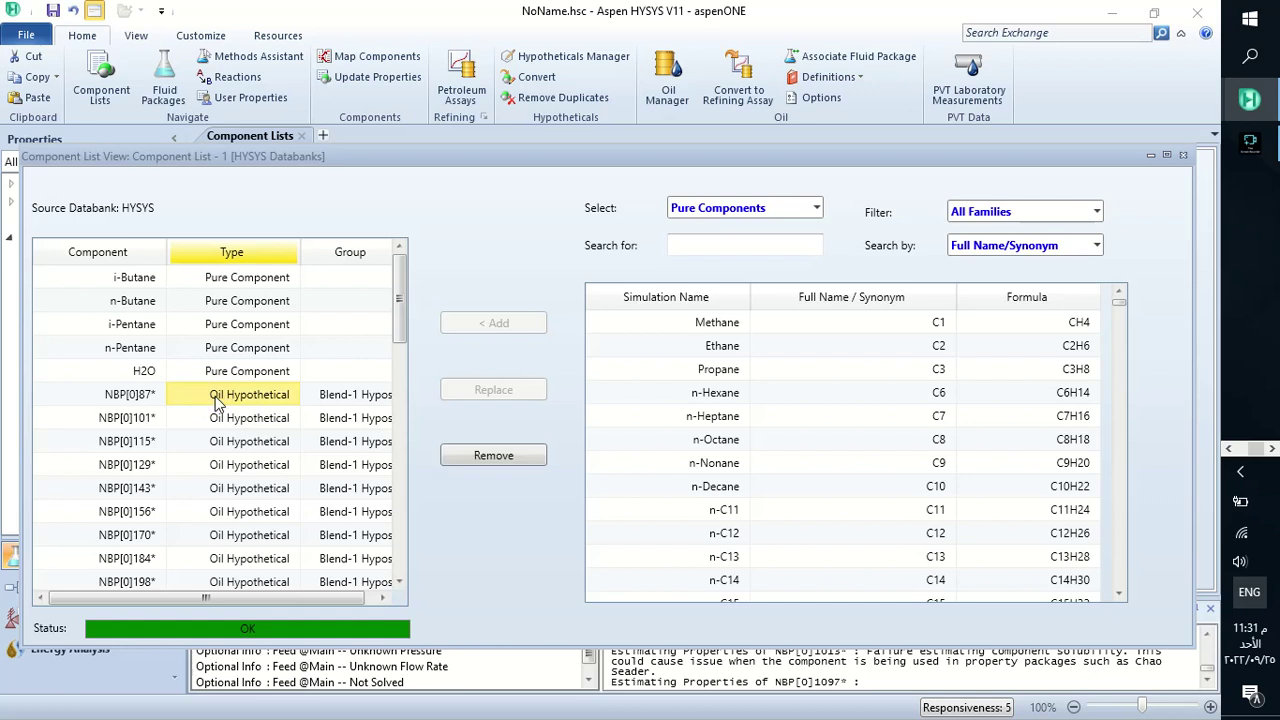
key("Right")
key("Down")
key("Left")
key("Right")
key("Down")
key("Left")
key("Right")
key("Down")
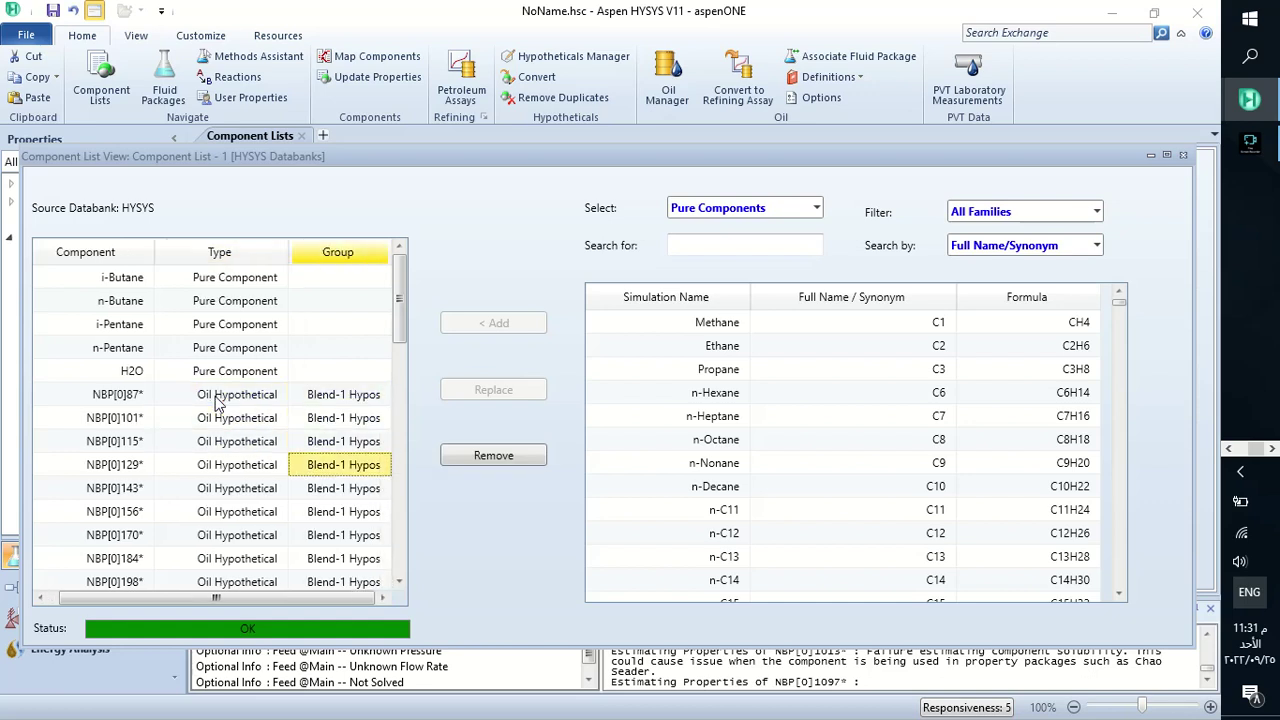
key("Left")
key("Down")
key("Down")
key("Up")
key("Right")
key("Down")
key("Left")
key("Left")
key("Up")
key("Down")
key("Right")
key("Right")
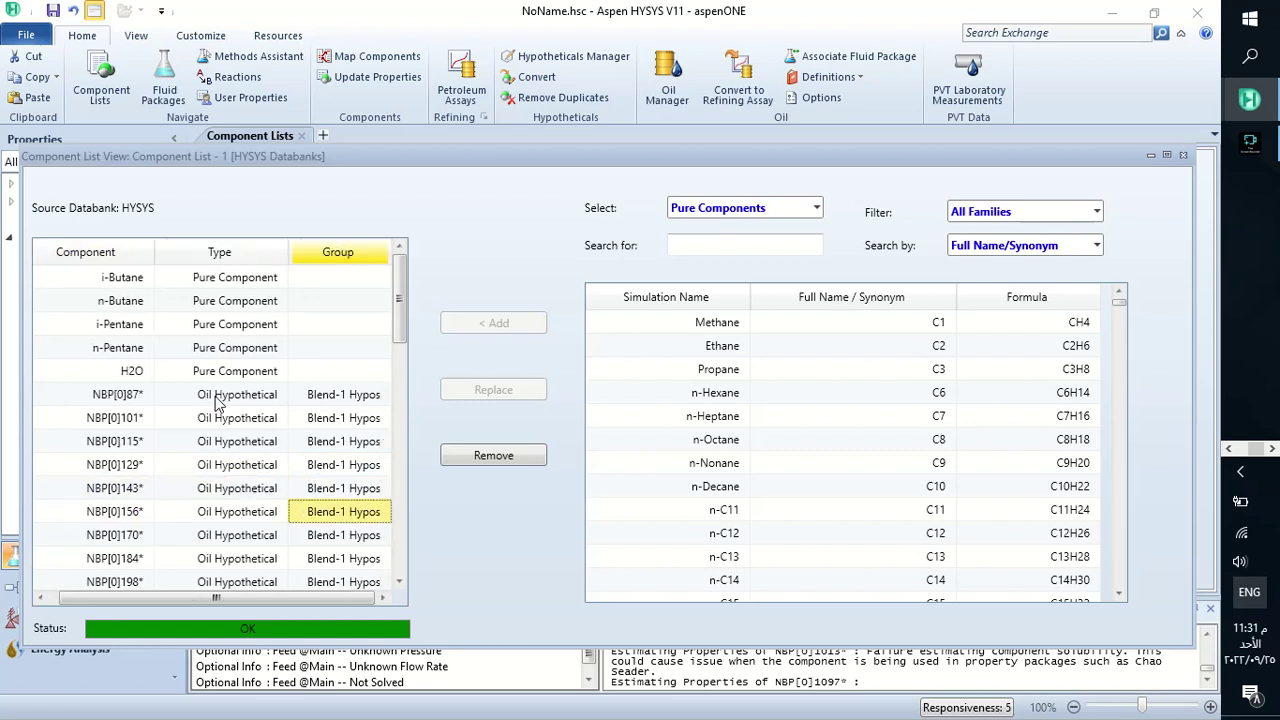
key("Left")
key("Right")
key("Left")
key("Right")
key("Down")
key("Left")
key("Down")
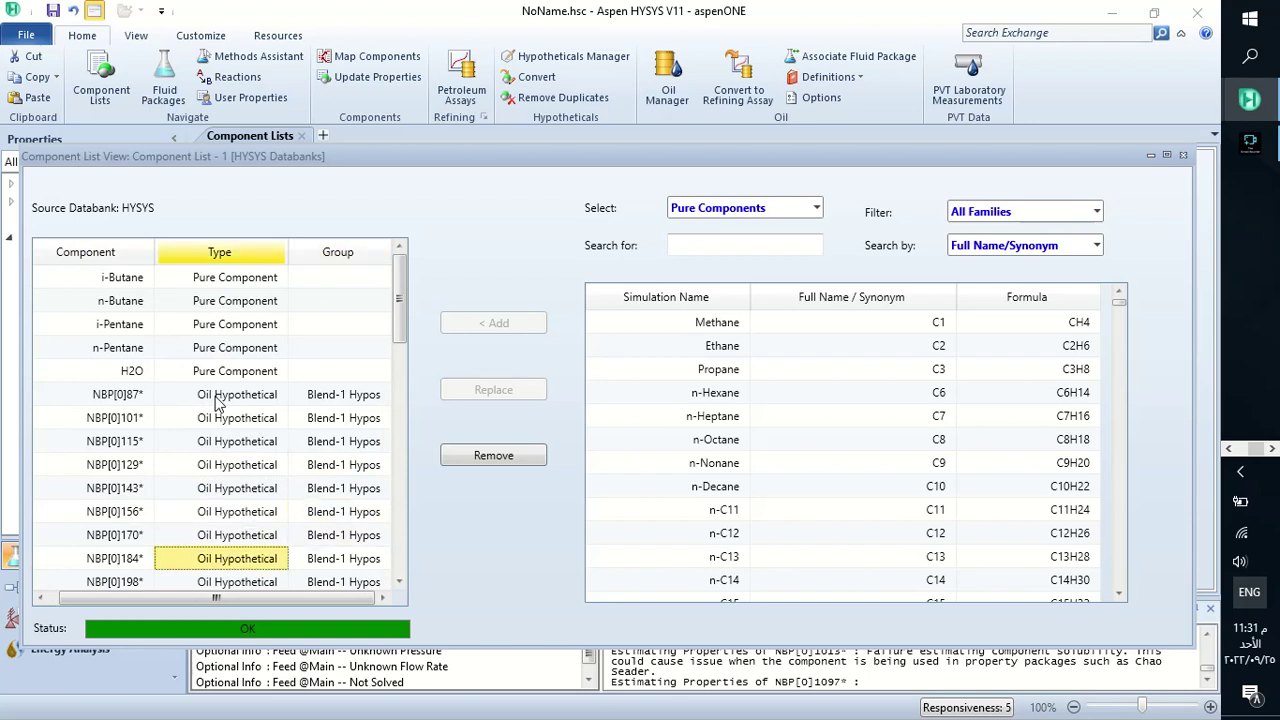
key("Right")
key("Down")
key("Down")
key("Left")
key("Down")
key("Left")
scroll(215, 400, "down", 2)
key("Right")
key("Right")
key("Left")
key("Left")
key("Down")
key("Down")
key("Down")
key("Right")
key("Left")
key("Up")
key("Down")
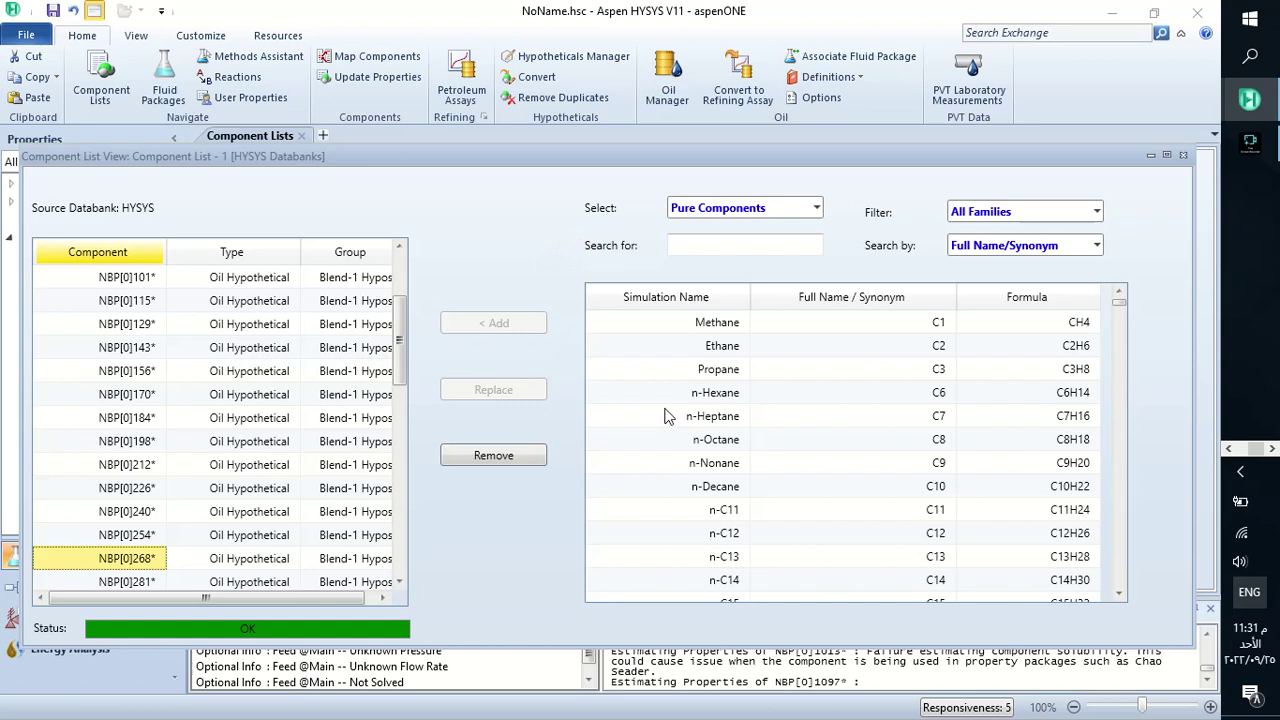
Step: Browse the HYSYS databank's pure components and examine the names and formulas of the heavier n-alkanes and branched hydrocarbons
left_click(675, 510)
key("Down")
key("Down")
key("Down")
key("Down")
key("Down")
key("Down")
key("Down")
key("Down")
key("Down")
key("Down")
key("Down")
key("Down")
key("Down")
key("Down")
key("Down")
key("Down")
key("Down")
key("Down")
key("Down")
key("Down")
key("Down")
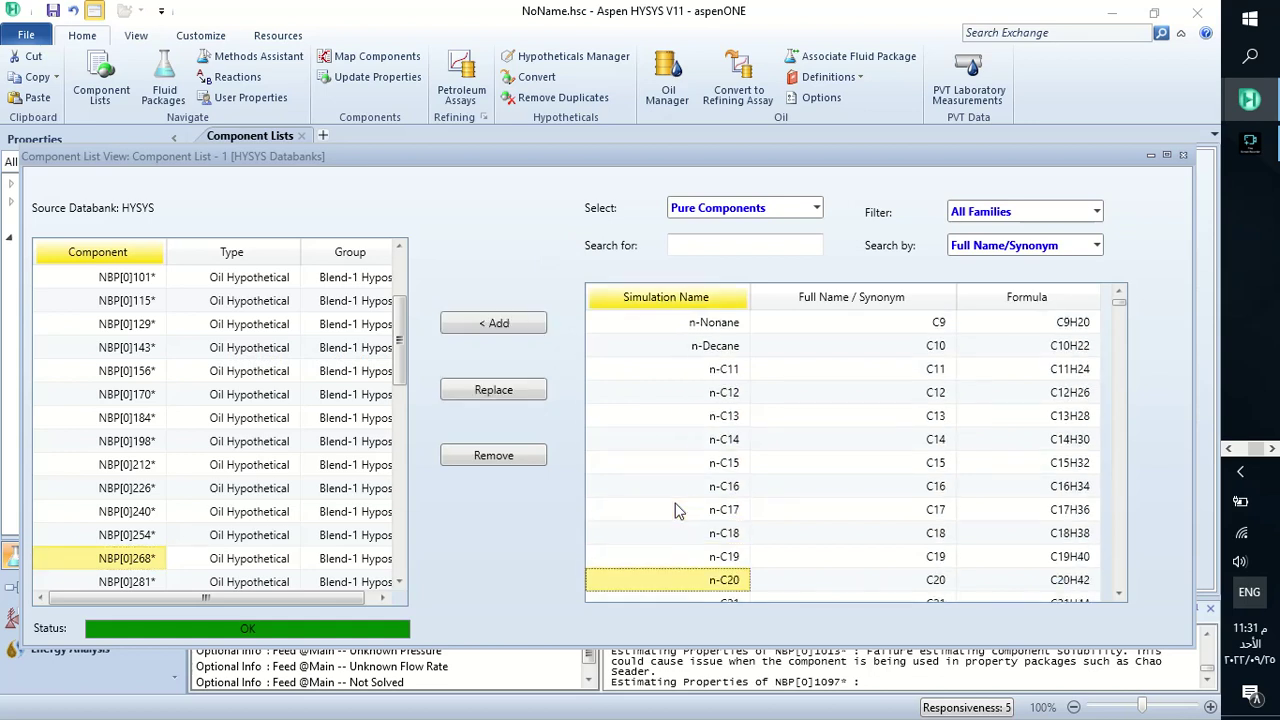
key("Down")
key("Down")
key("Down")
key("Down")
key("Down")
key("Down")
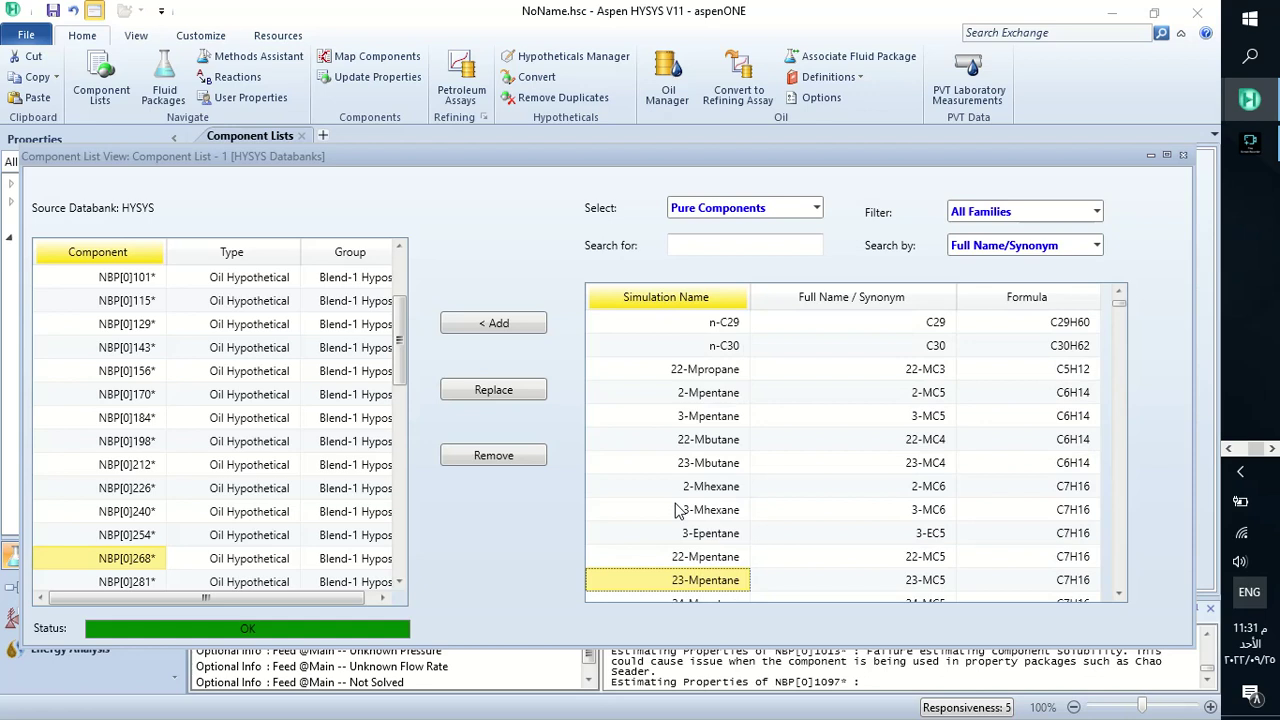
key("Right")
key("Left")
key("Up")
key("Up")
key("Up")
key("Up")
key("Up")
key("Up")
key("Up")
key("Up")
key("Up")
key("Up")
key("Up")
key("Up")
key("Up")
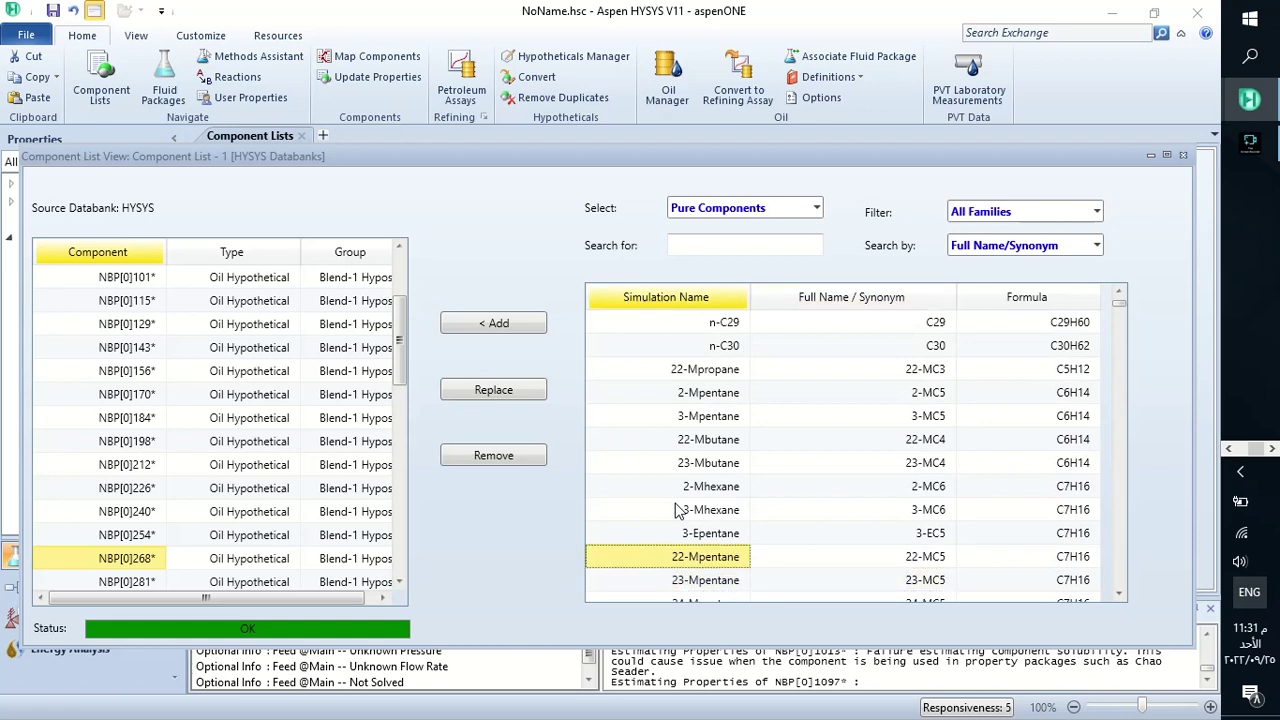
key("Up")
key("Up")
key("Up")
key("Up")
key("Up")
key("Up")
key("Up")
key("Up")
key("Up")
key("Up")
key("Up")
key("Up")
key("Up")
key("Up")
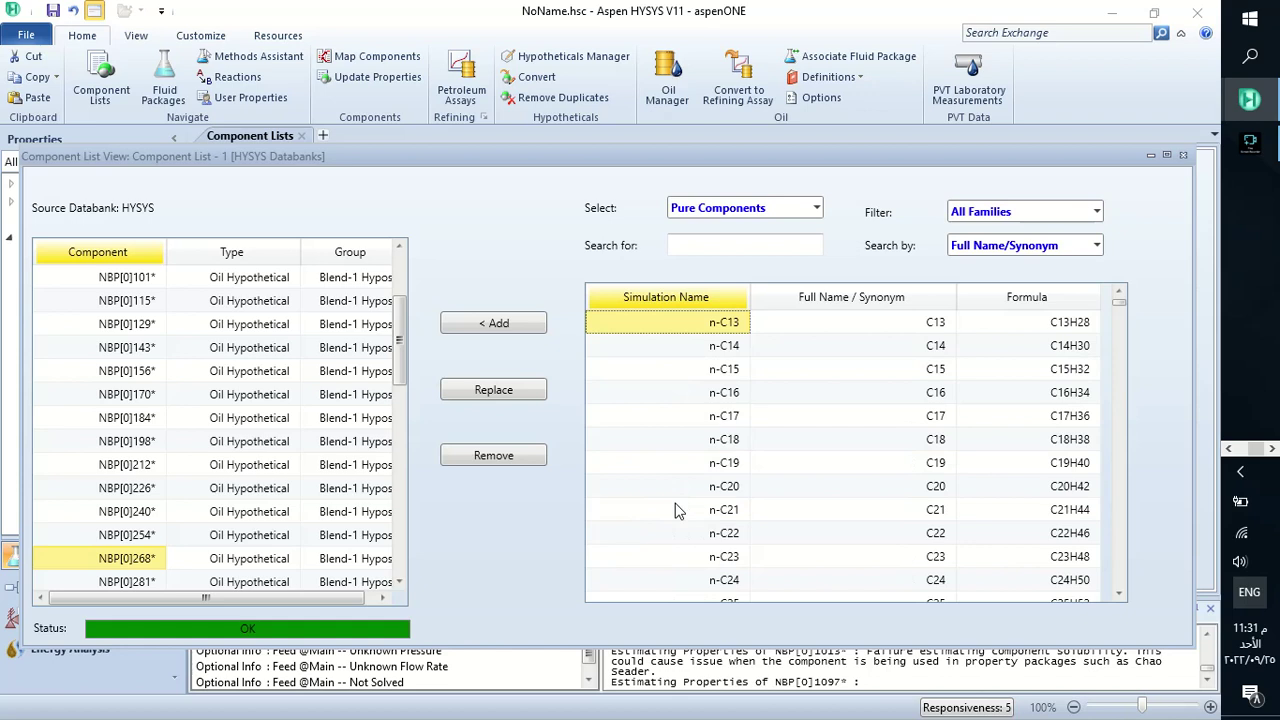
key("Down")
key("Down")
key("Down")
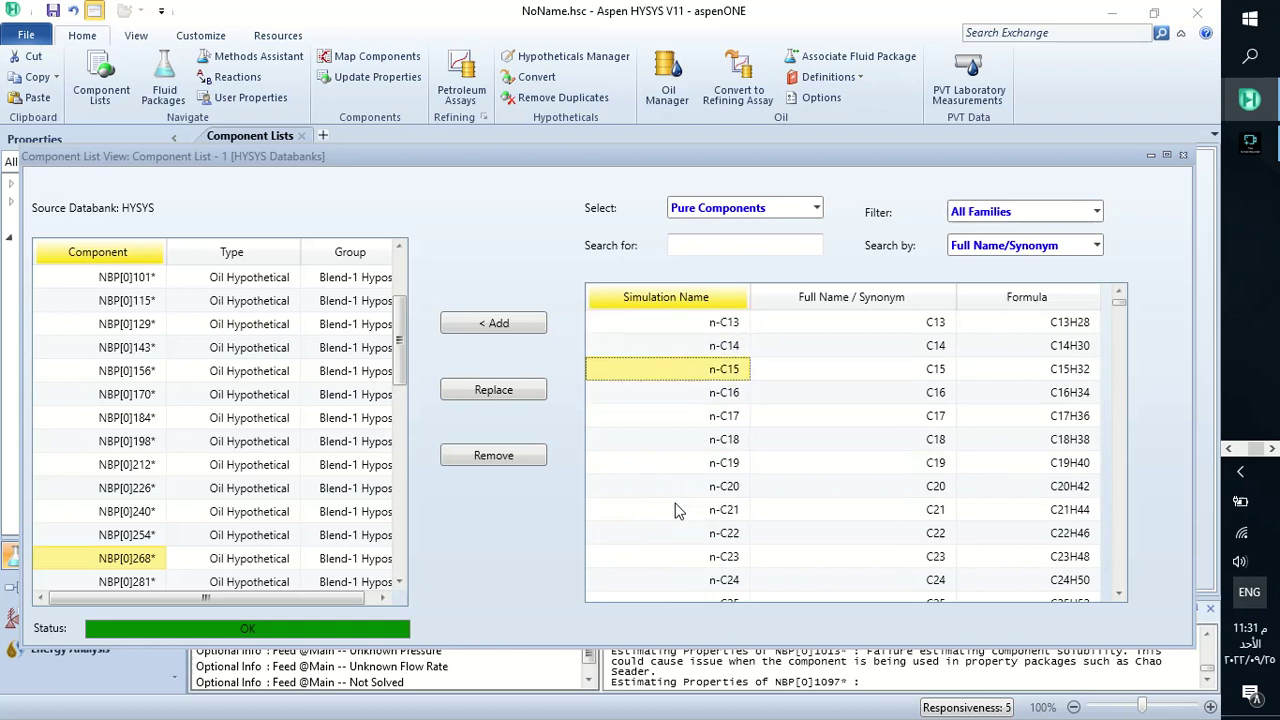
key("Right")
key("Right")
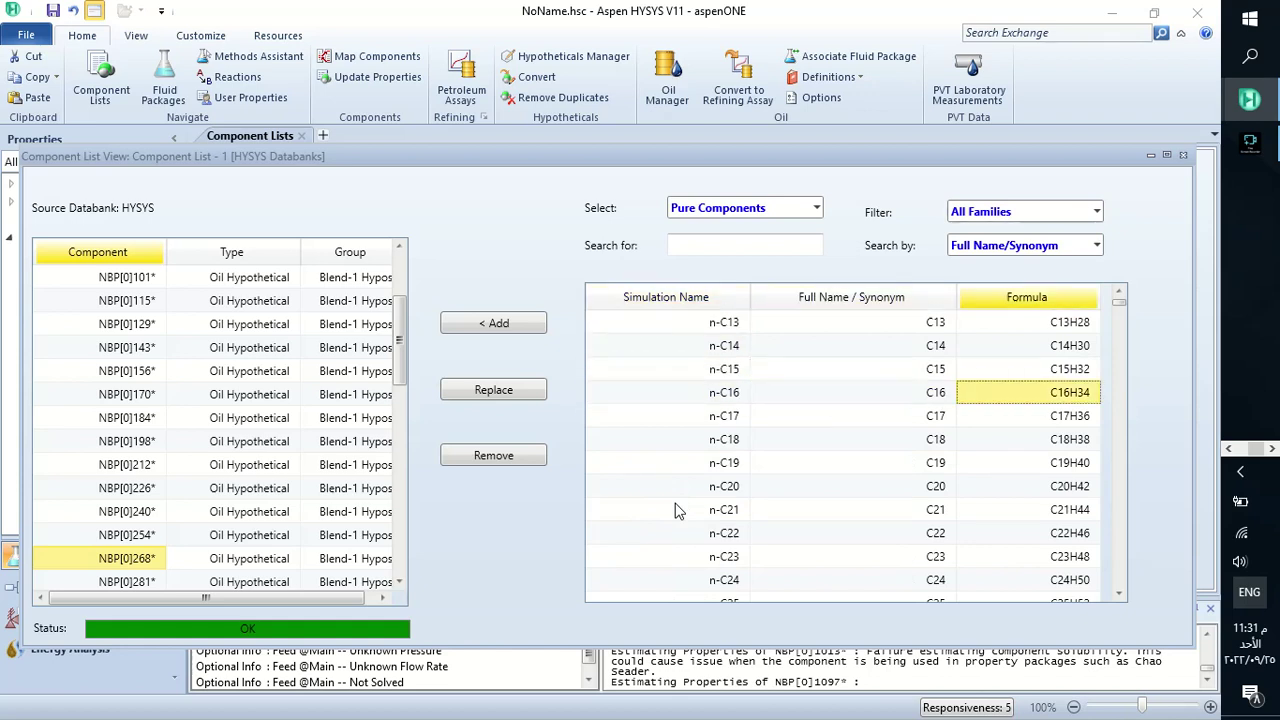
key("Down")
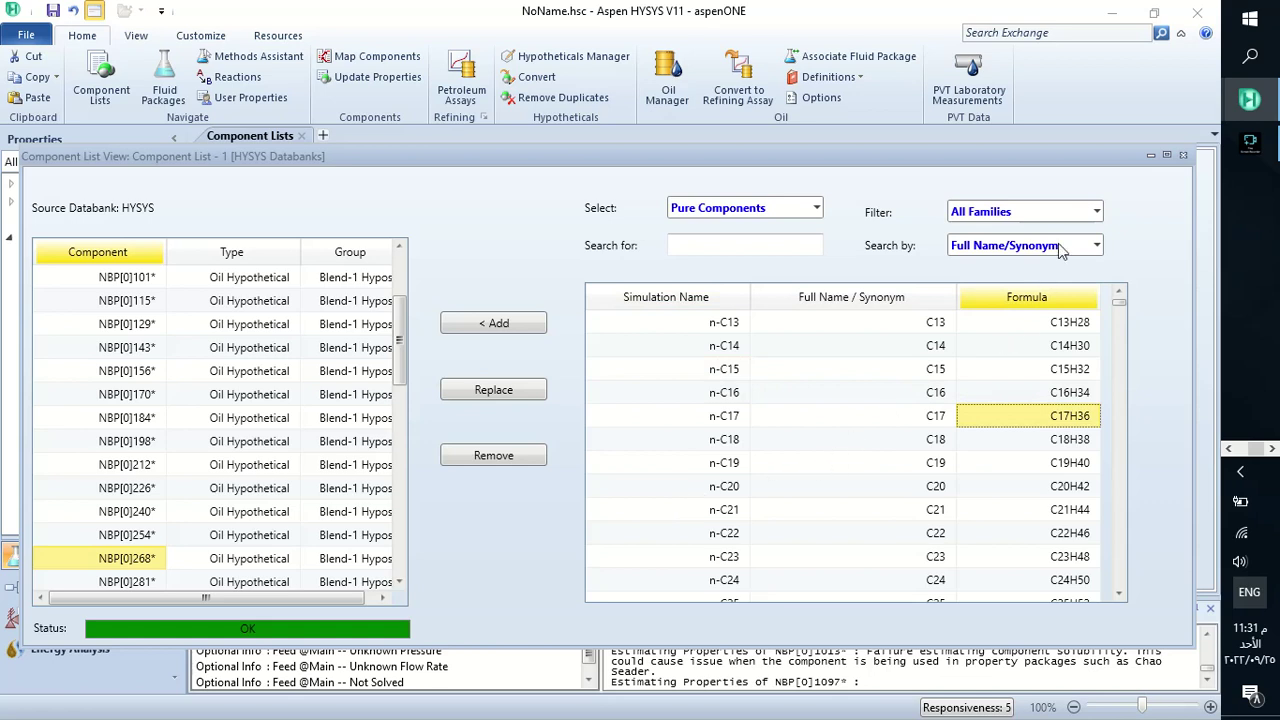
left_click(1249, 143)
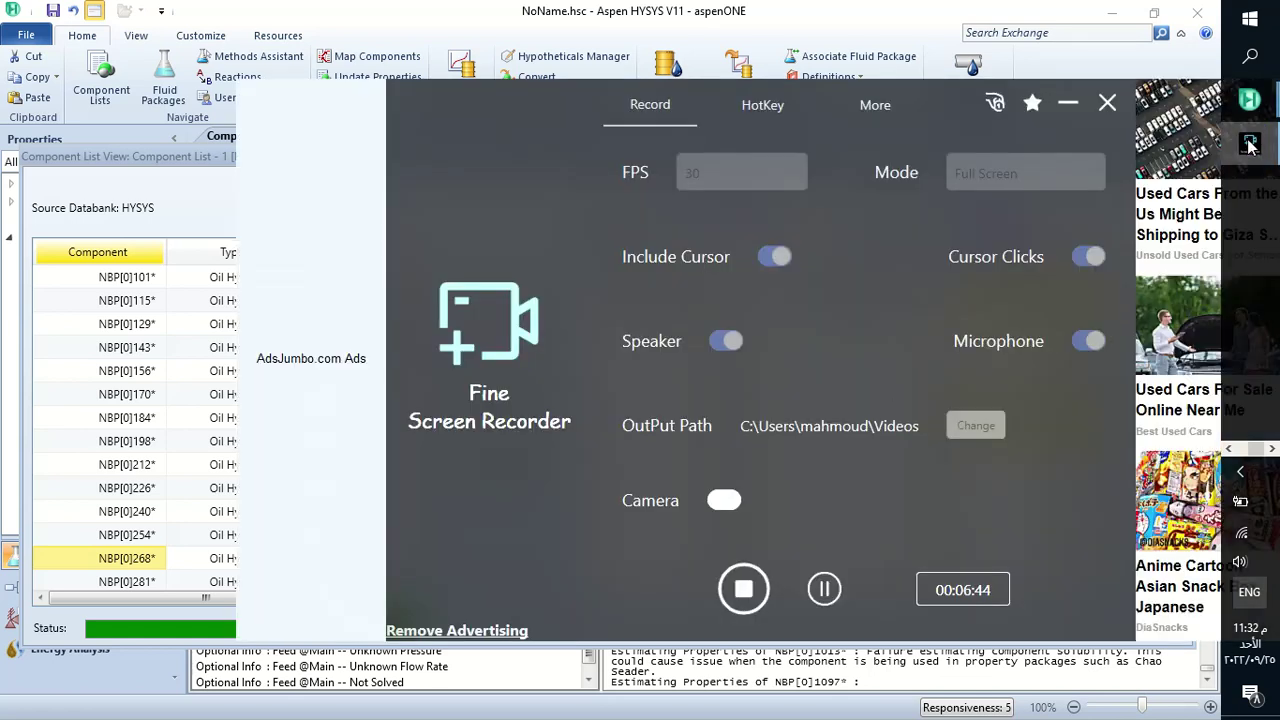